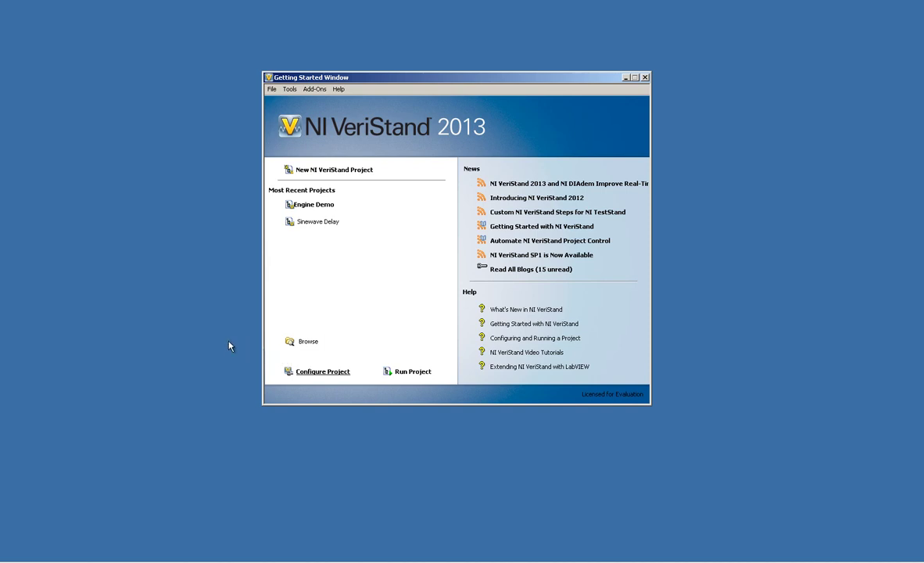
- In the Engine Demo project, expand System Definition File and select Engine Demo.nivssdf
drag(392, 166, 463, 129)
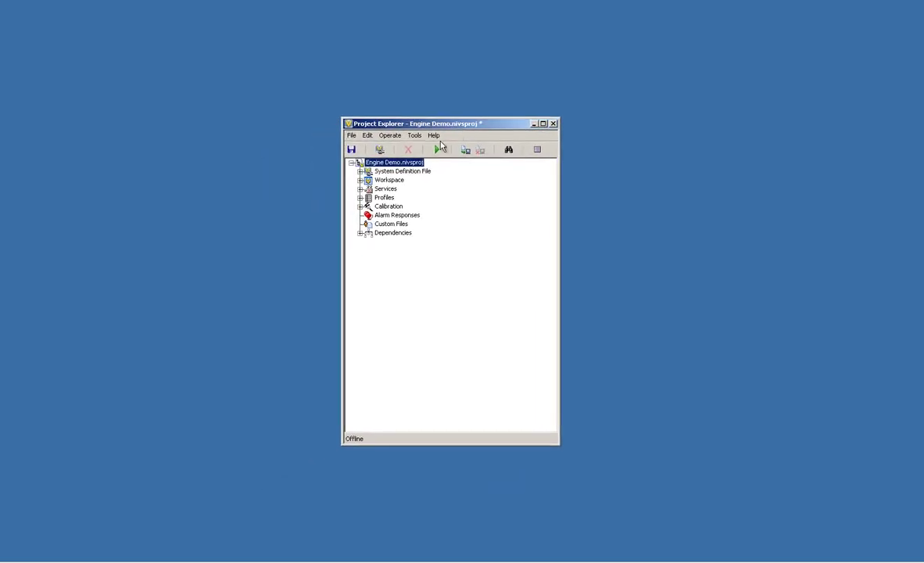
click(359, 171)
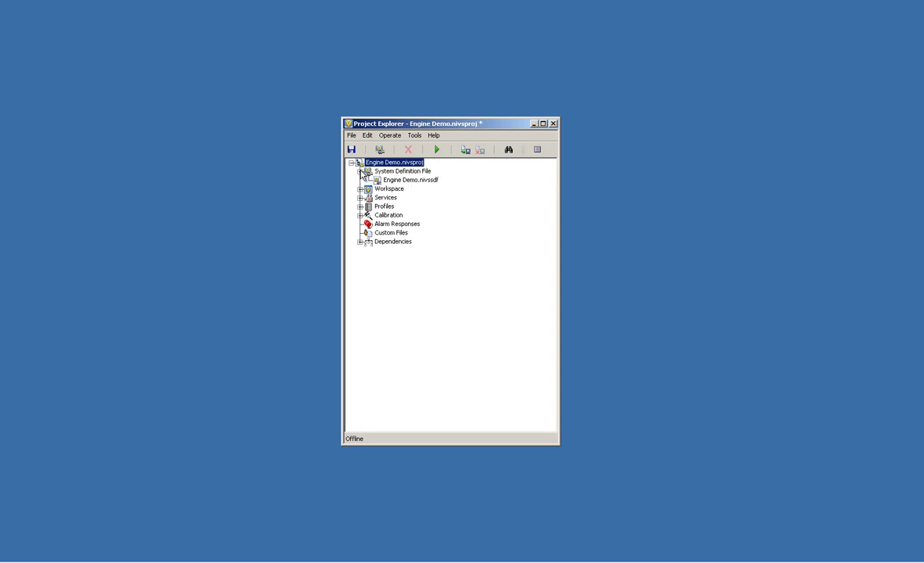
click(398, 183)
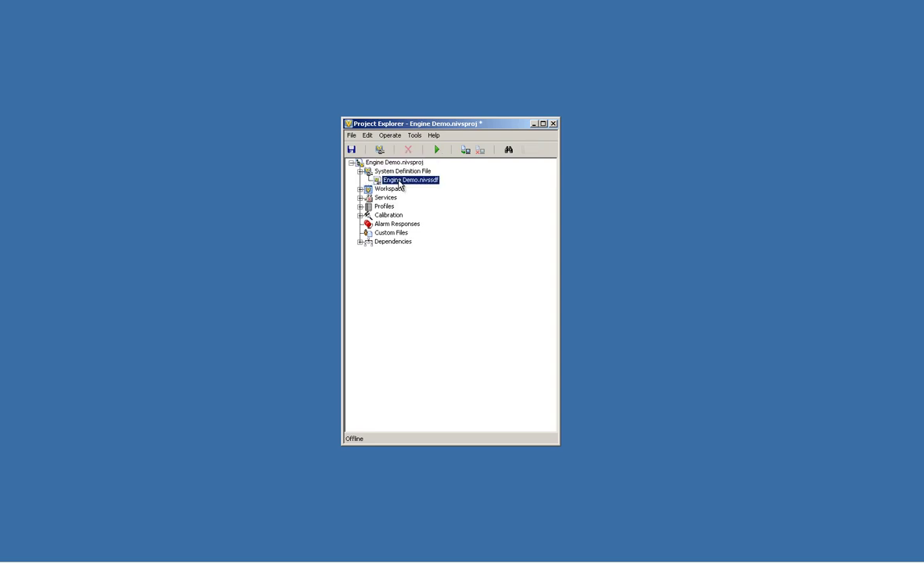
- Open Engine Demo.nivssdf and add an Mx-Suite Connector custom device
double_click(399, 182)
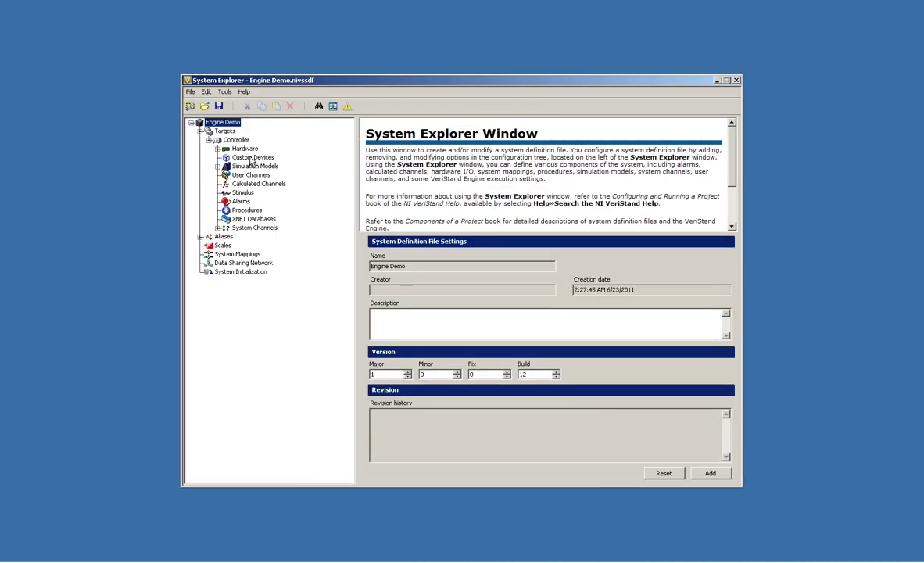
click(254, 158)
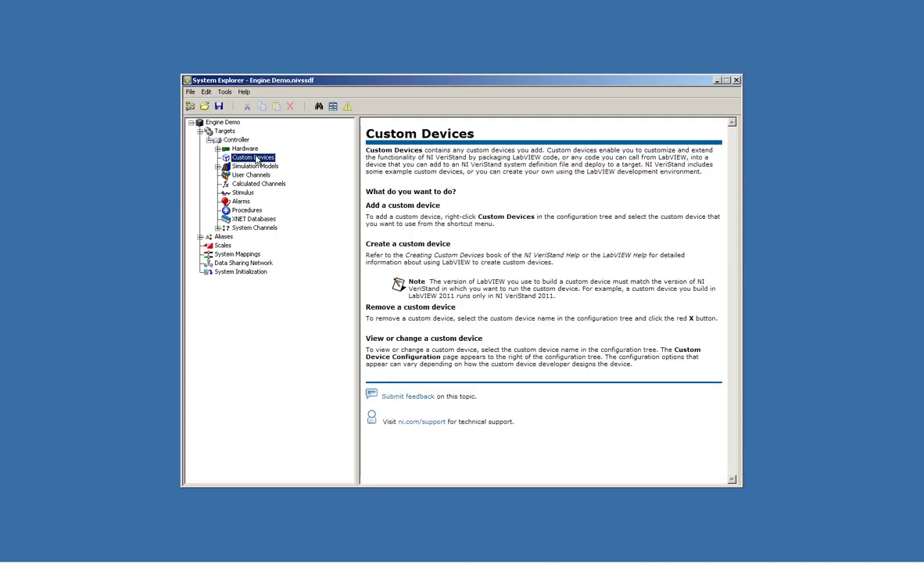
right_click(251, 158)
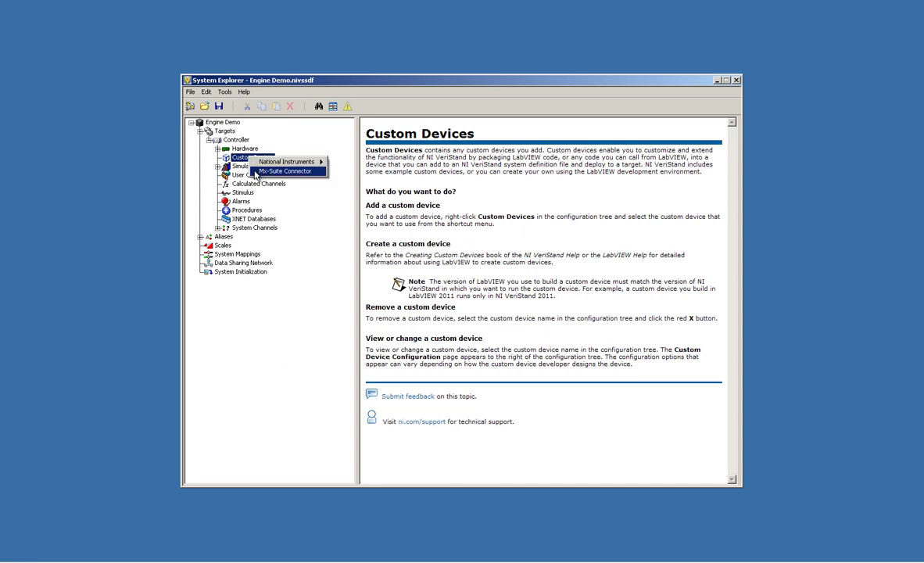
click(256, 172)
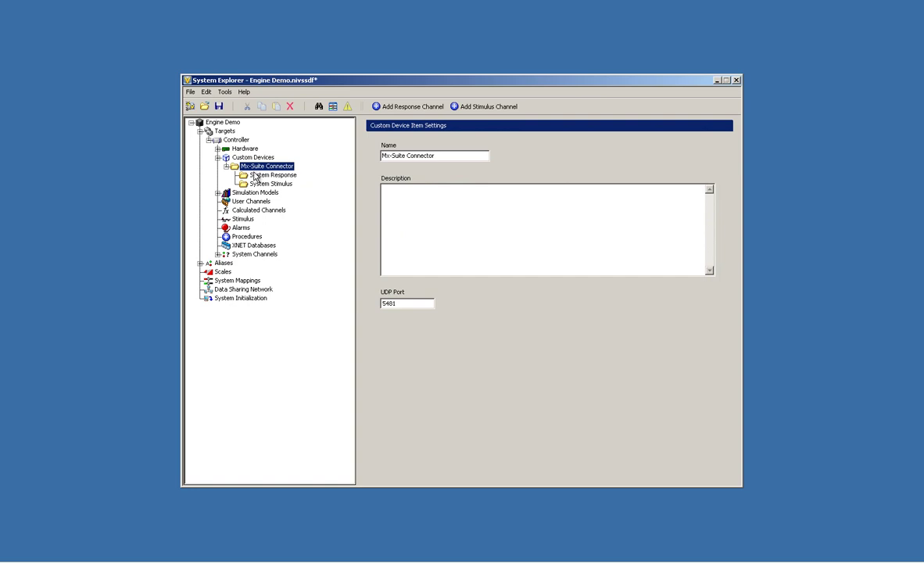
- Add two response channels to the connector's System Response folder
click(266, 175)
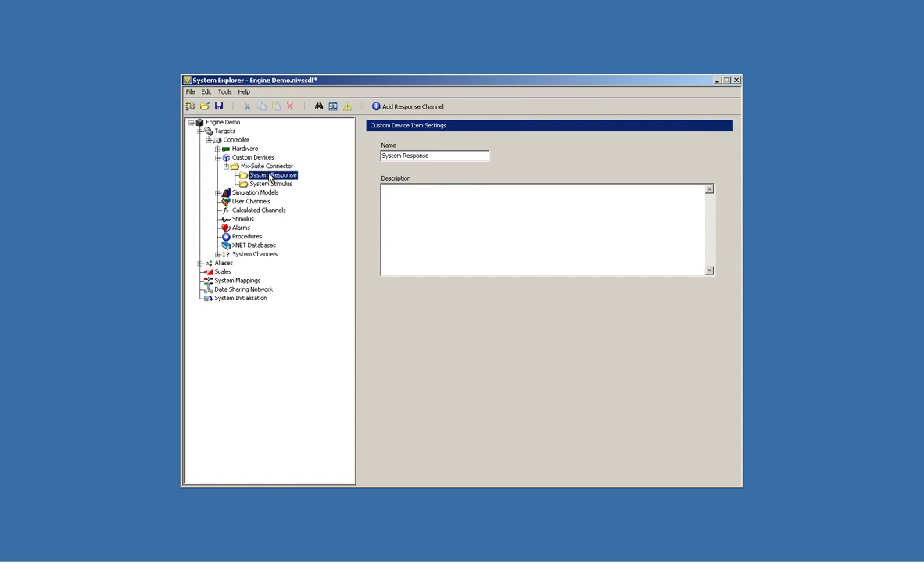
right_click(273, 180)
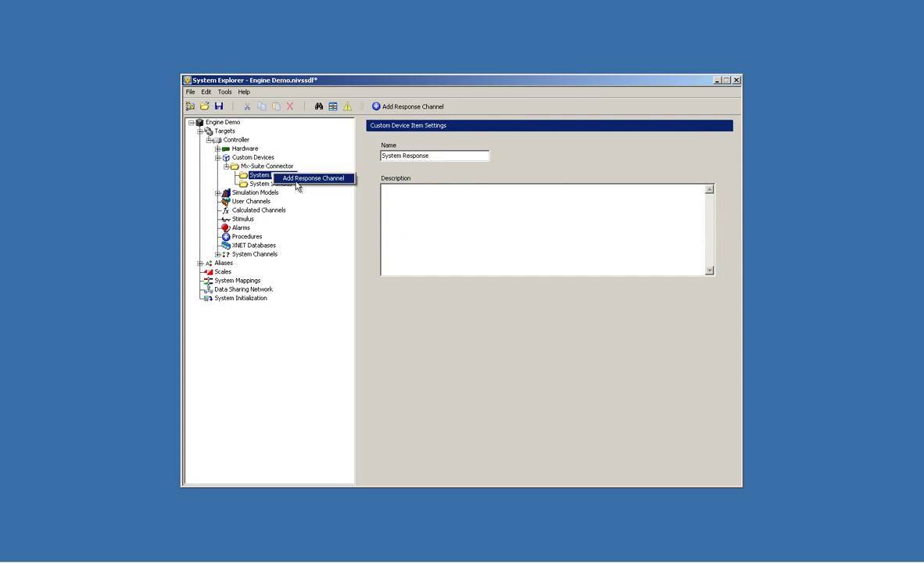
click(283, 180)
right_click(288, 178)
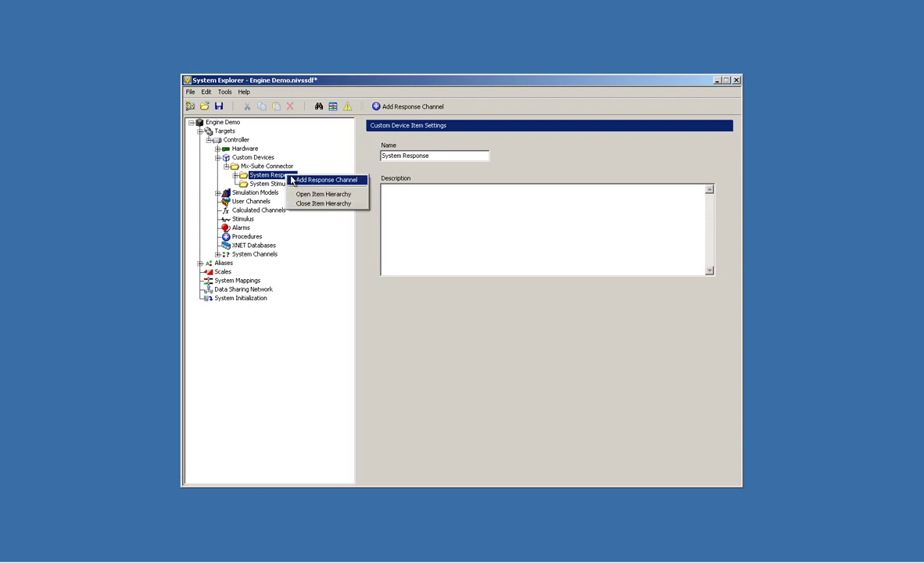
click(294, 180)
click(236, 175)
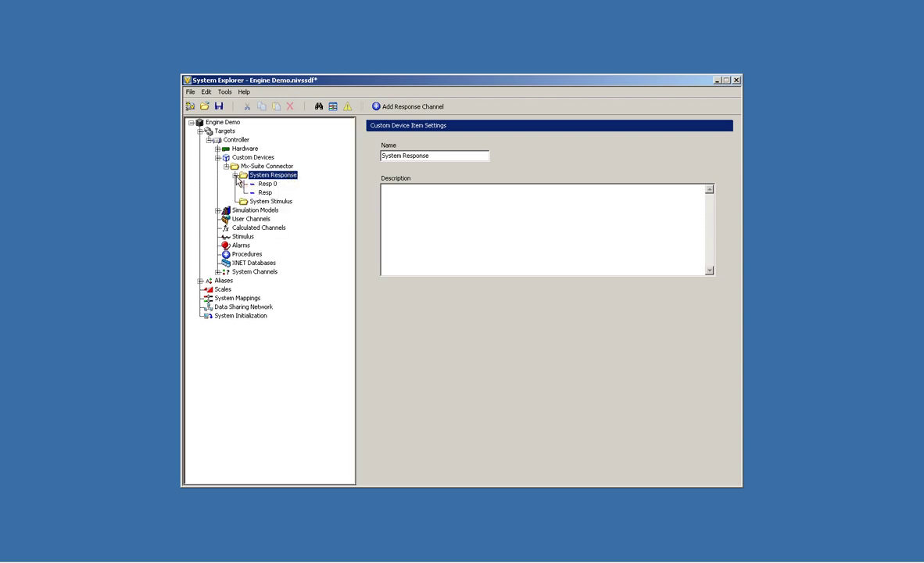
click(242, 201)
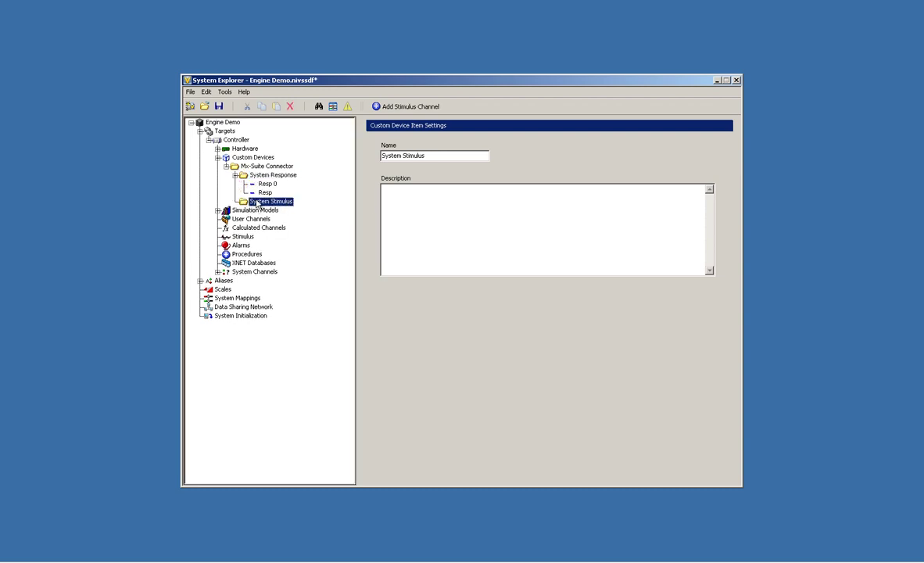
- Add a stimulus channel and rename the Resp response channel to RPM
click(405, 107)
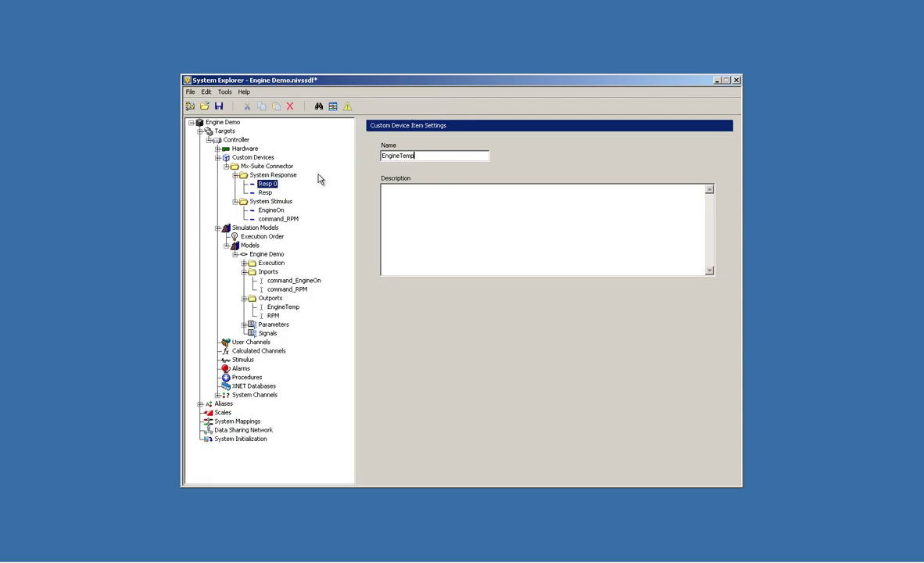
click(264, 191)
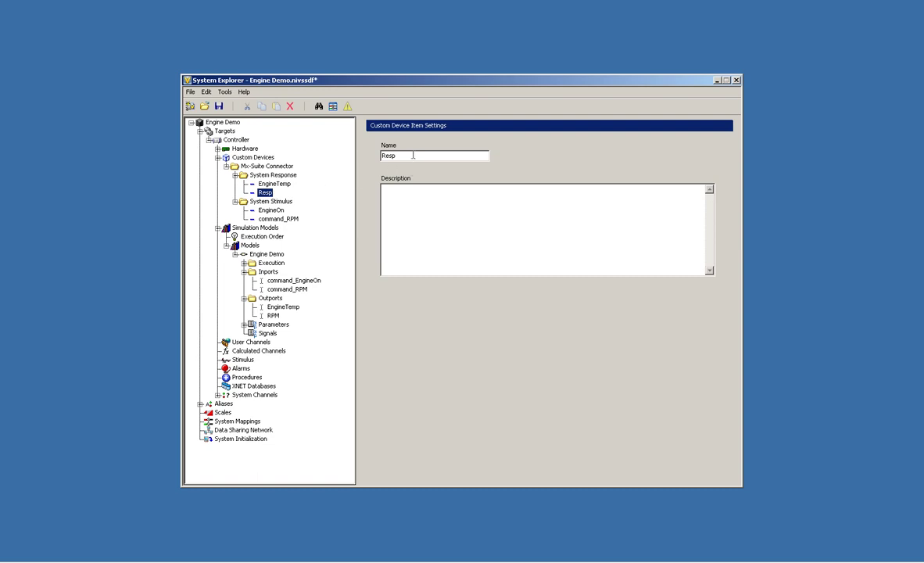
double_click(387, 155)
text(RPM)
key(Return)
- Rename the EngineOn stimulus channel in place by prefixing it with 'command_'
click(266, 211)
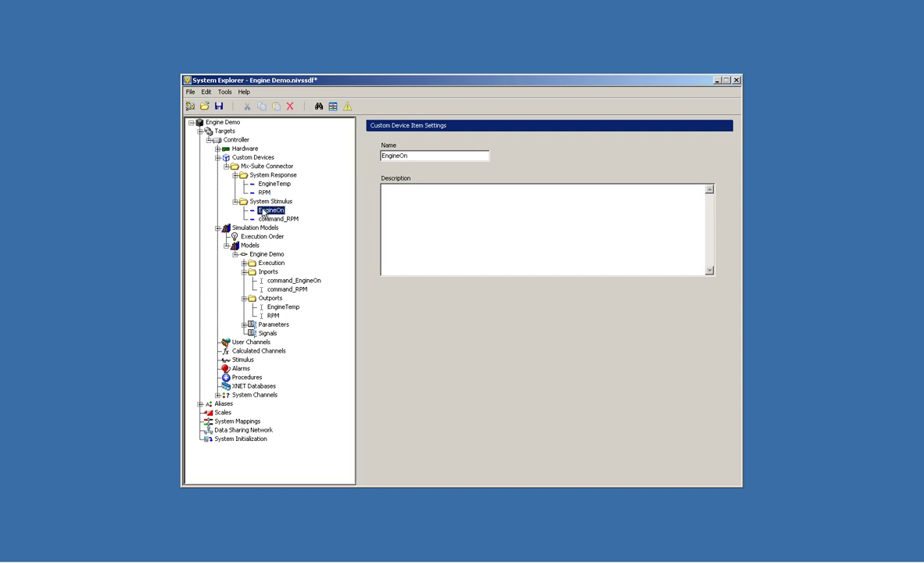
click(266, 211)
click(258, 209)
text(command_)
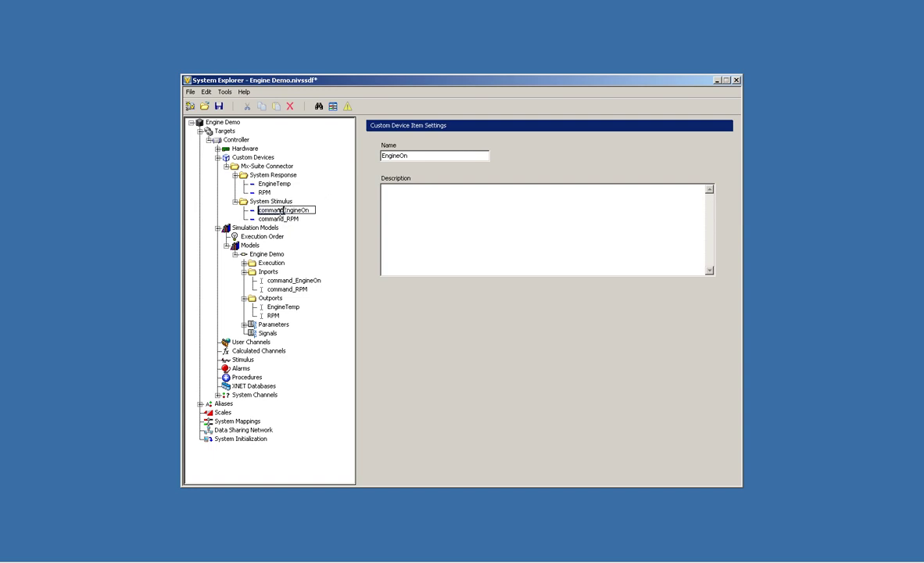
text(_)
- Commit the command_EngineOn name and show the Engine Demo model's channels in System Configuration Mappings
key(Return)
key(ctrl+m)
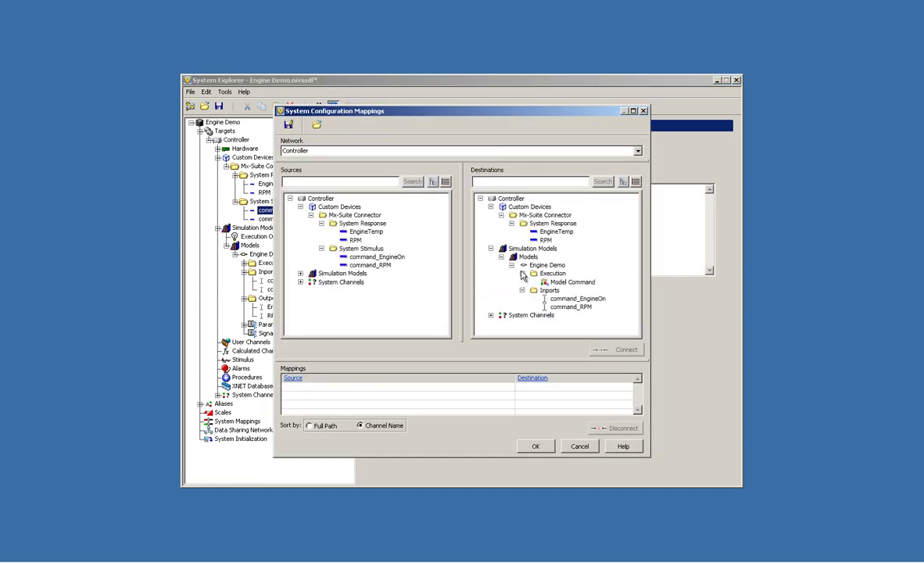
click(522, 273)
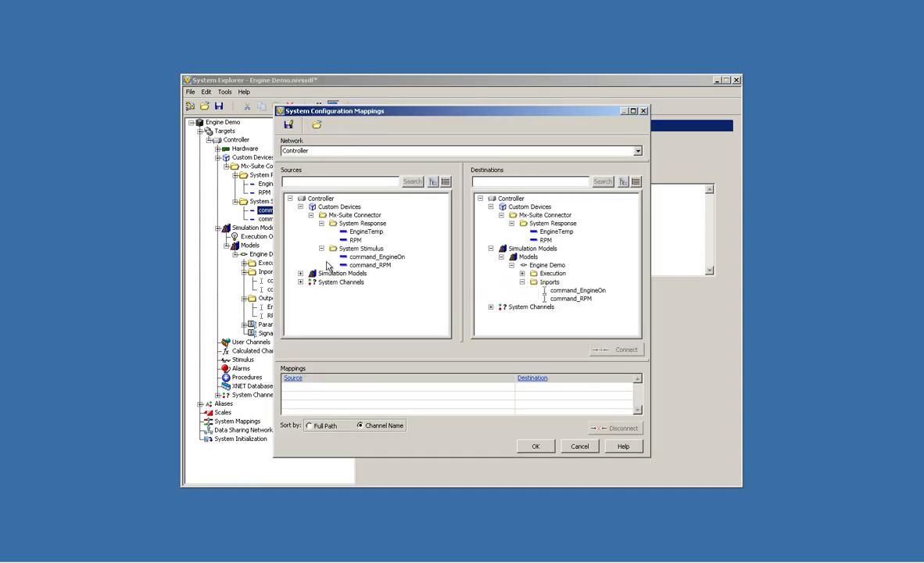
click(300, 273)
click(310, 281)
click(321, 290)
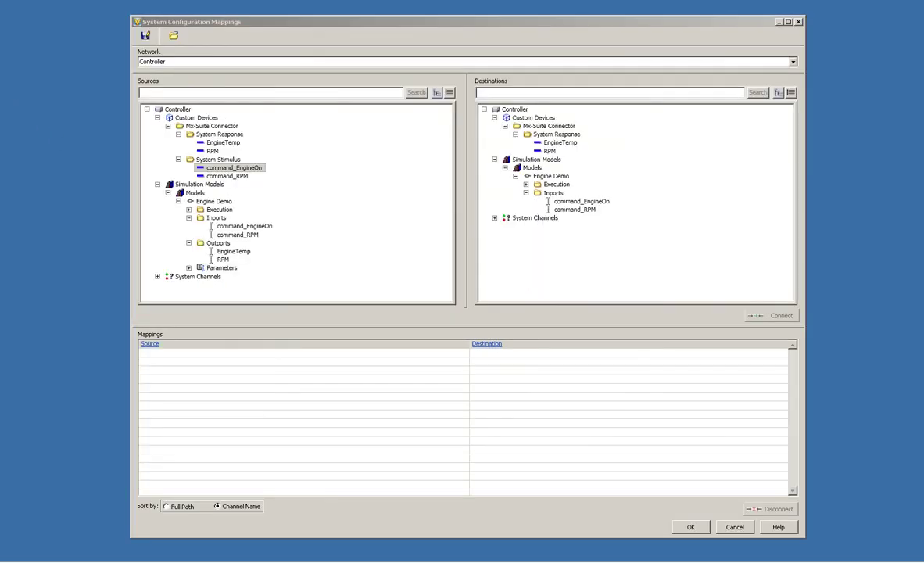
- Map command_EngineOn and command_RPM to the model inports, and the model's RPM output to the RPM response
click(212, 126)
click(236, 168)
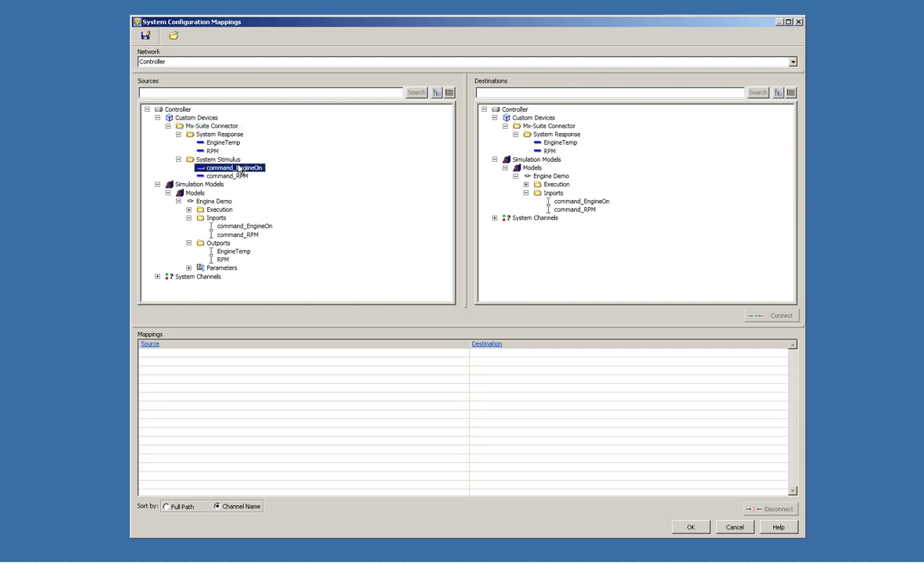
click(579, 201)
click(778, 315)
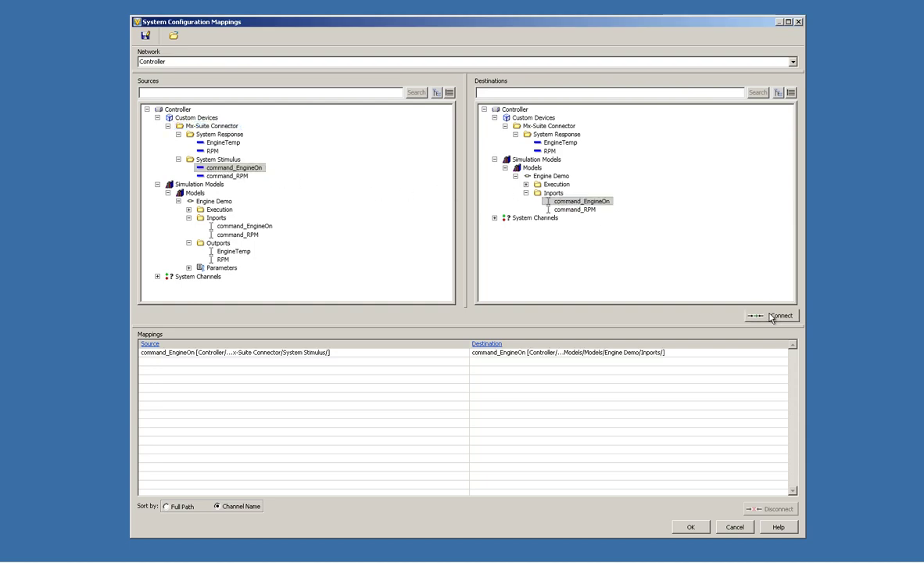
click(226, 176)
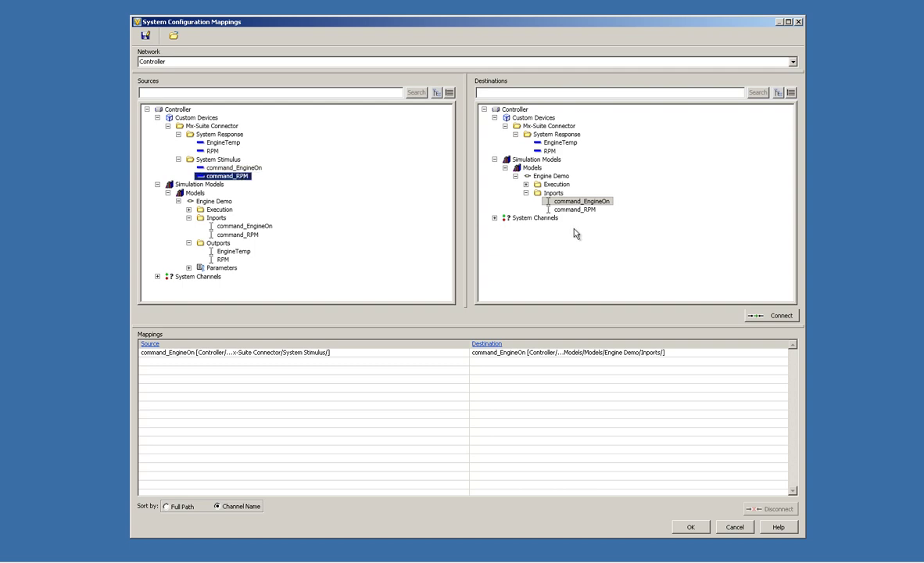
click(583, 209)
click(774, 315)
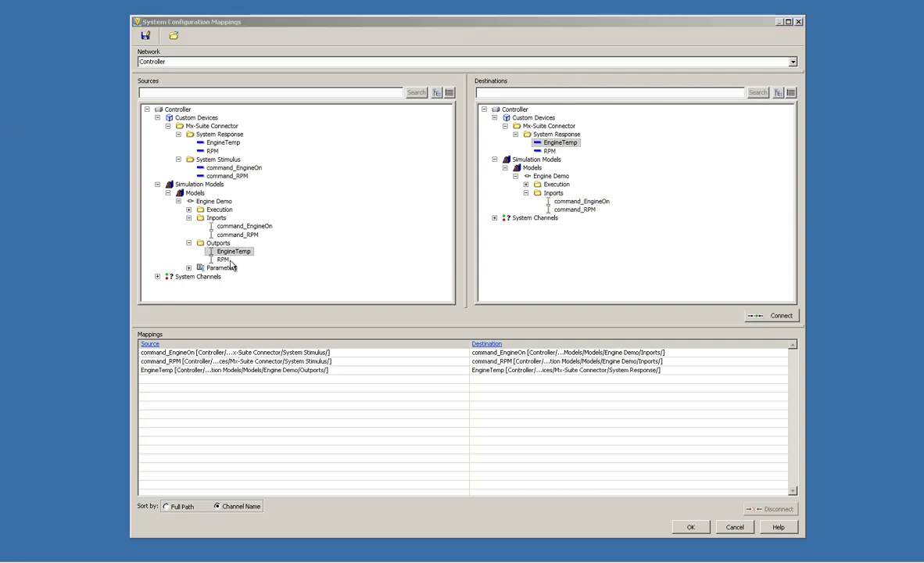
click(223, 260)
click(547, 151)
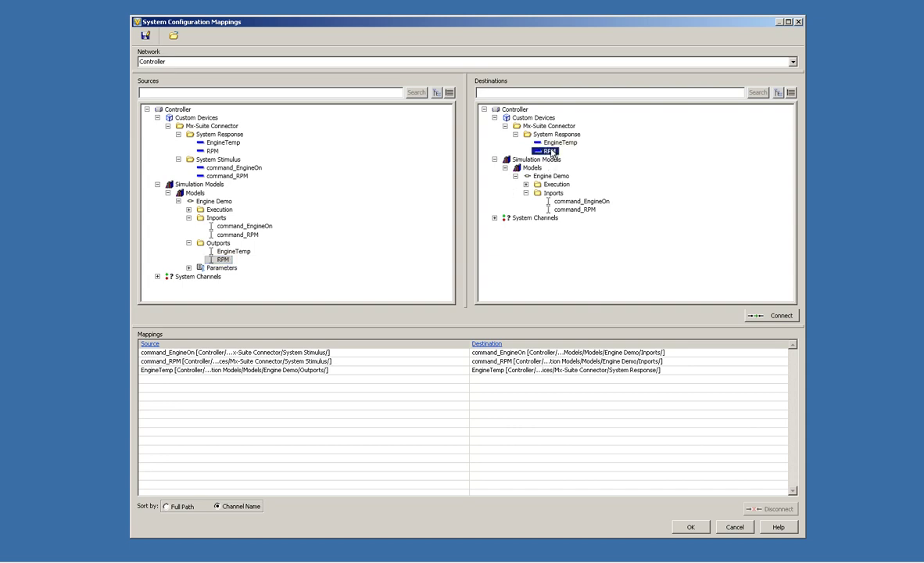
click(757, 316)
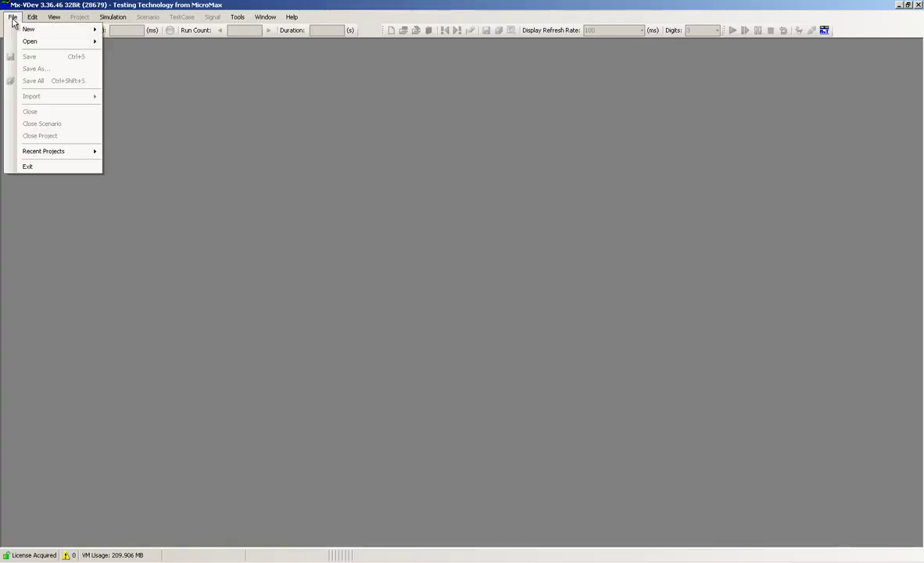
- Create a new Mx-VDev project with a Custom system-under-test setup that launches Mx-TransIt
mouse_move(22, 30)
key(Return)
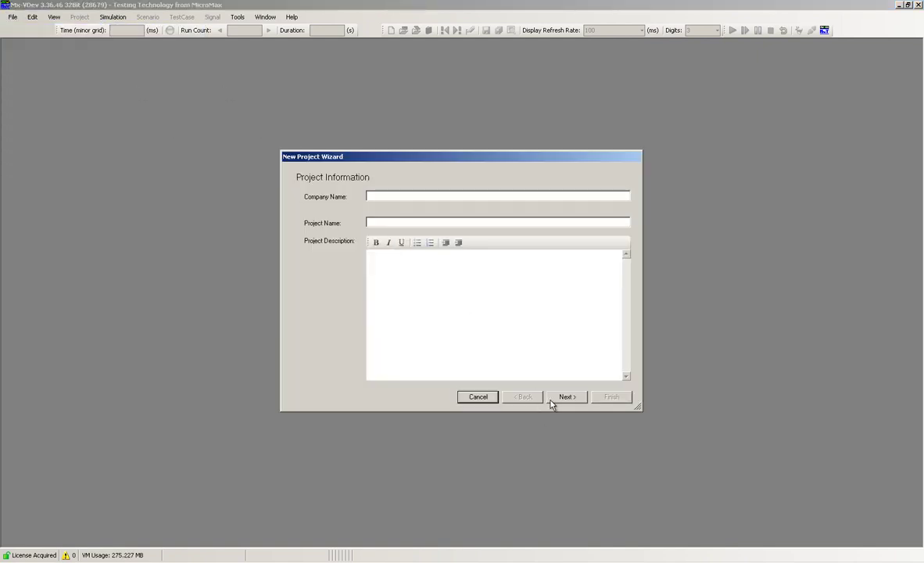
click(560, 397)
click(575, 398)
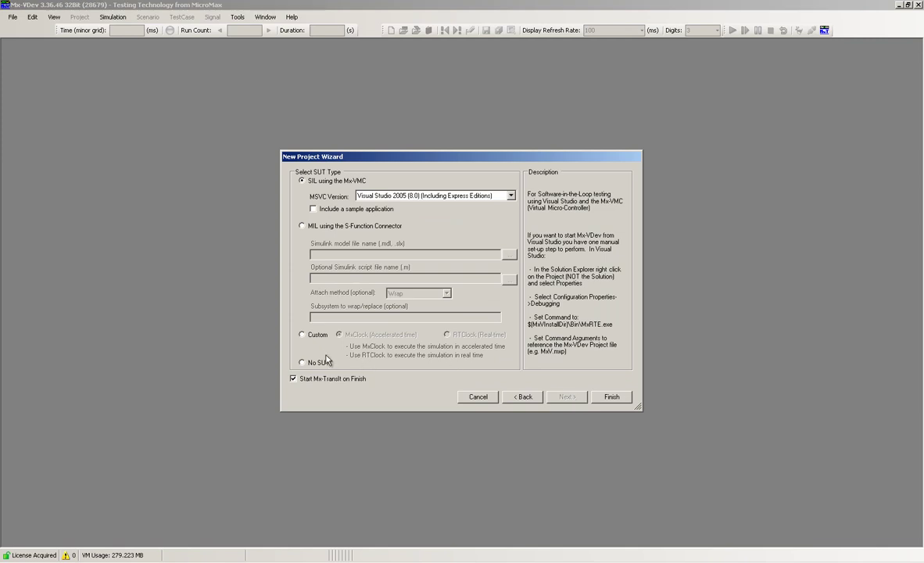
click(302, 335)
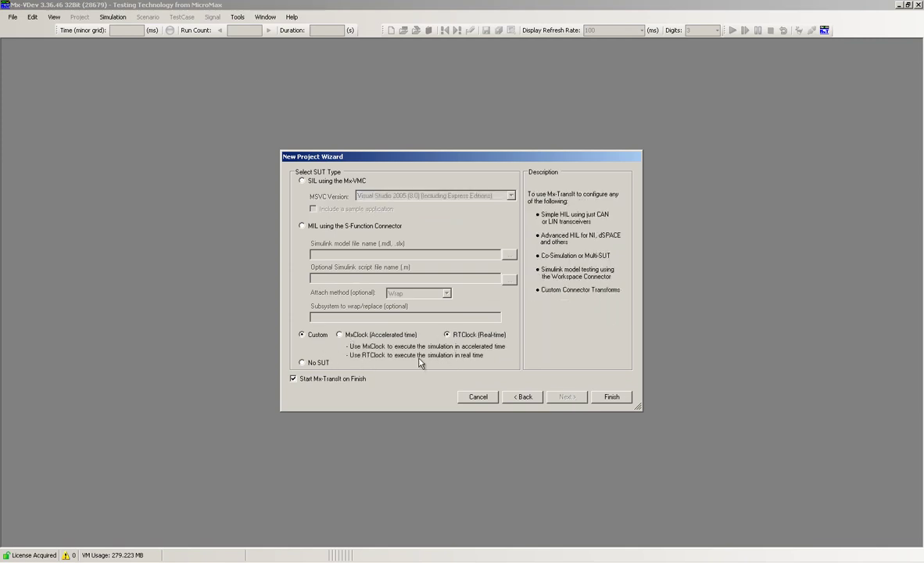
click(612, 398)
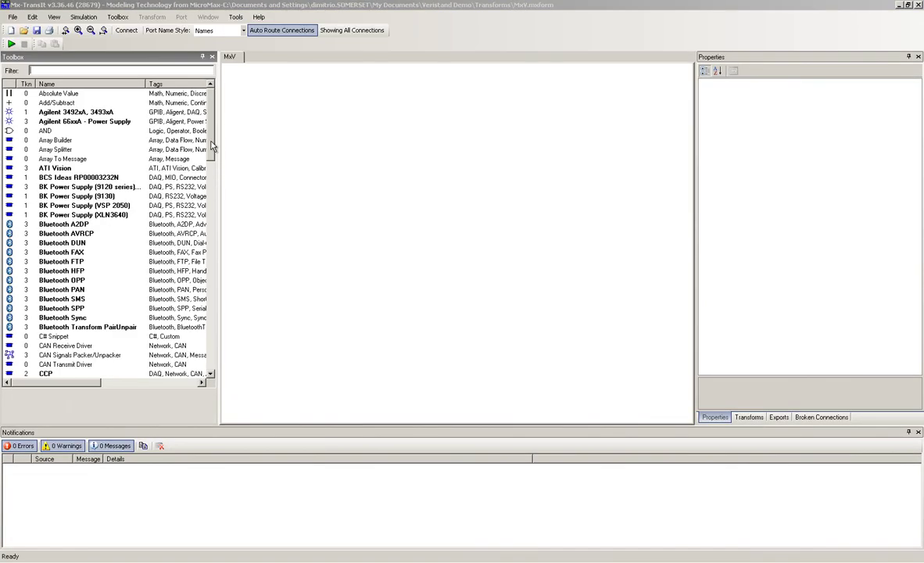
- Place and enlarge an NI Veristand transform on the MxV canvas, targeting IP 10.0.0.12
drag(211, 146, 191, 282)
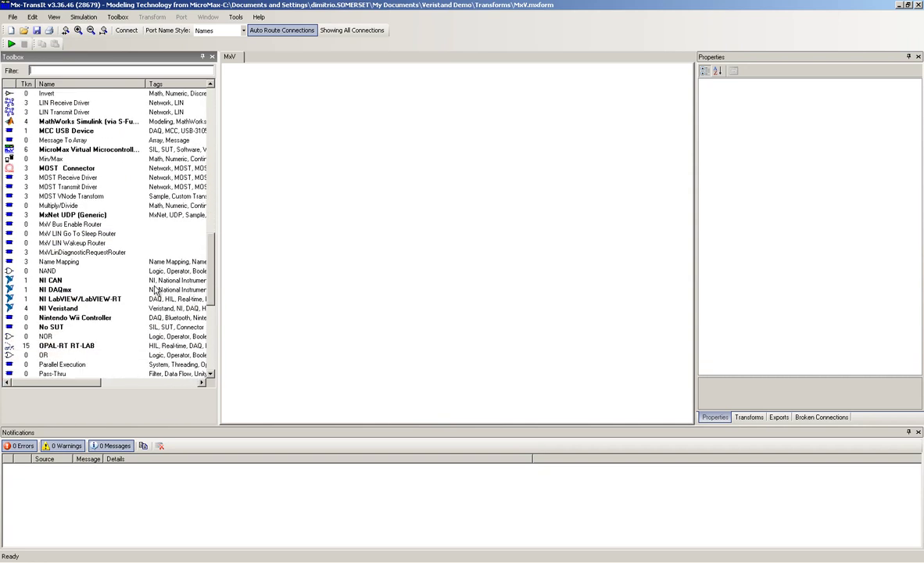
double_click(78, 309)
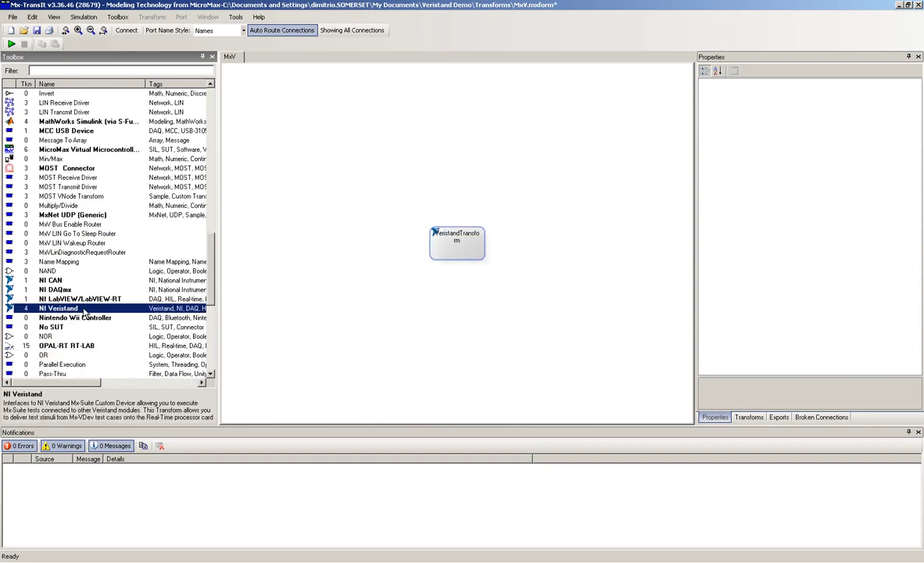
drag(429, 259, 383, 272)
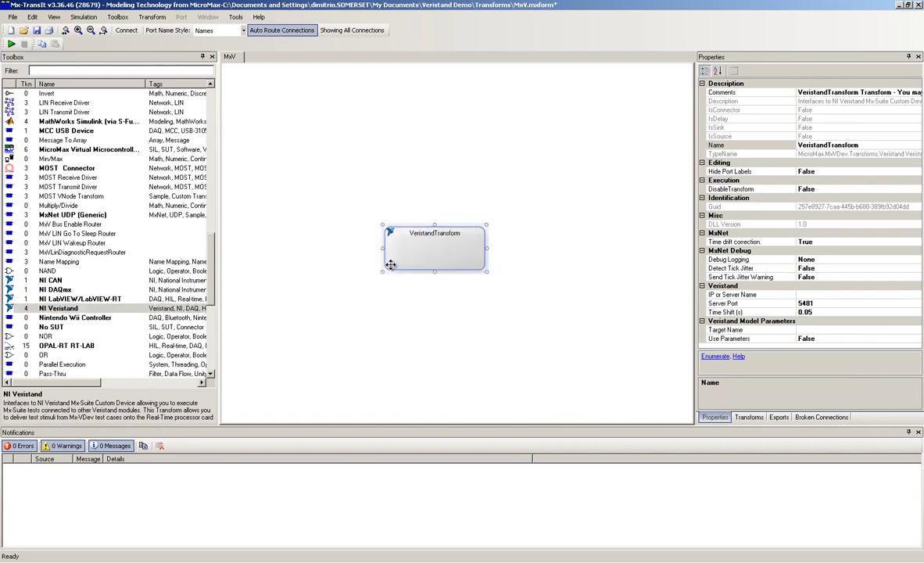
click(816, 294)
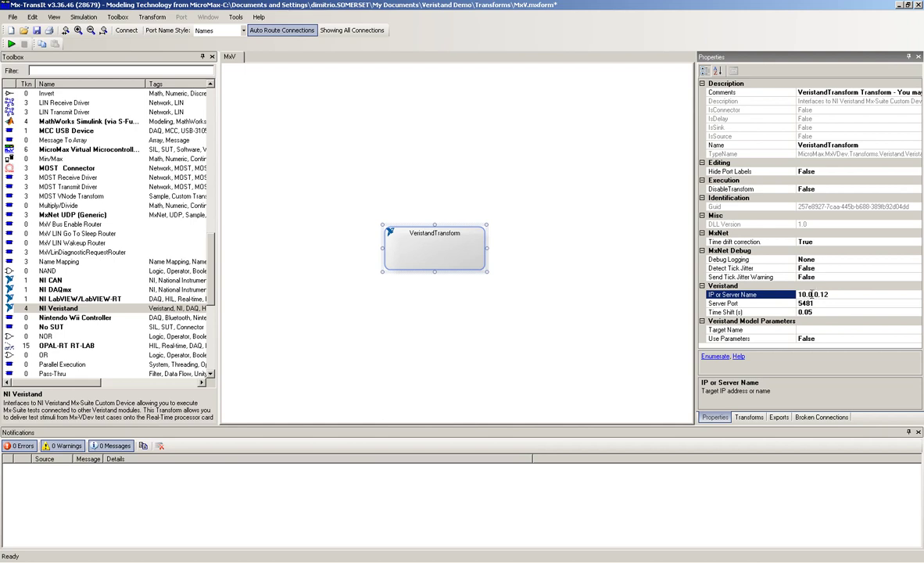
- Enumerate the transform's ports and give the RPM output a range of 0 to 10000
click(714, 357)
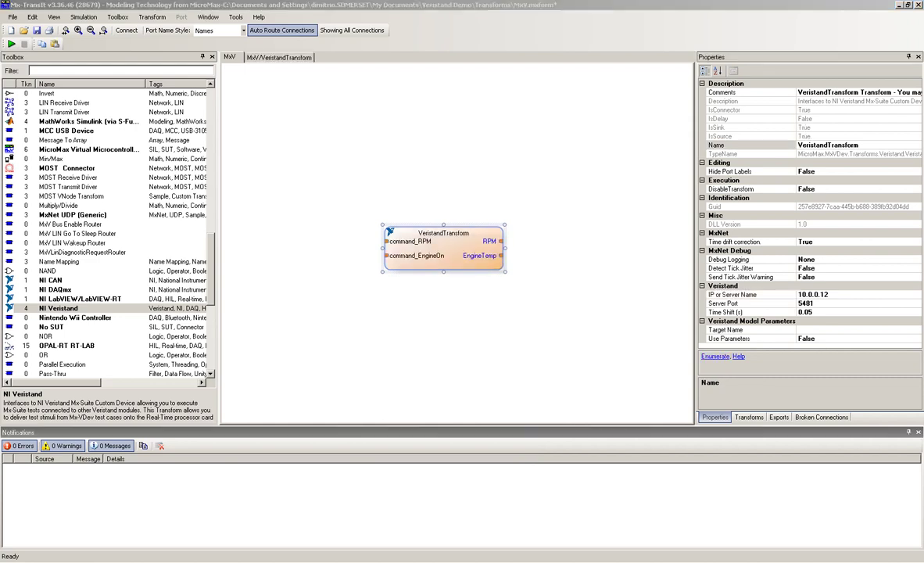
click(497, 241)
double_click(723, 294)
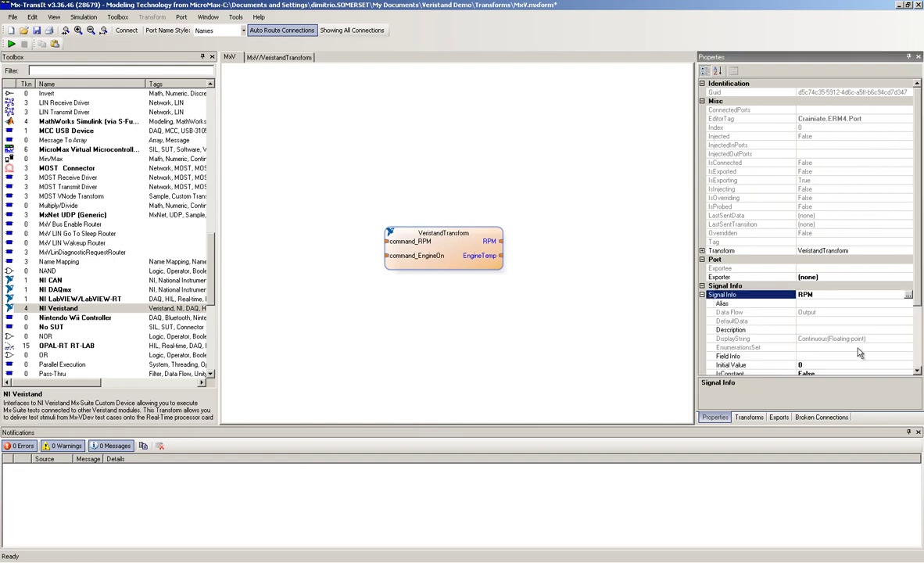
scroll(888, 357, down, 3)
click(779, 330)
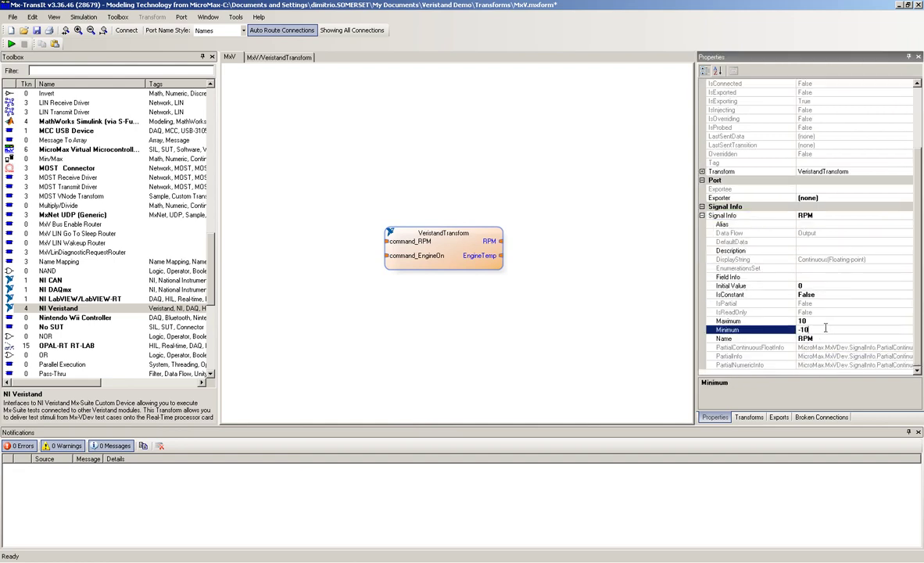
key(BackSpace)
click(818, 320)
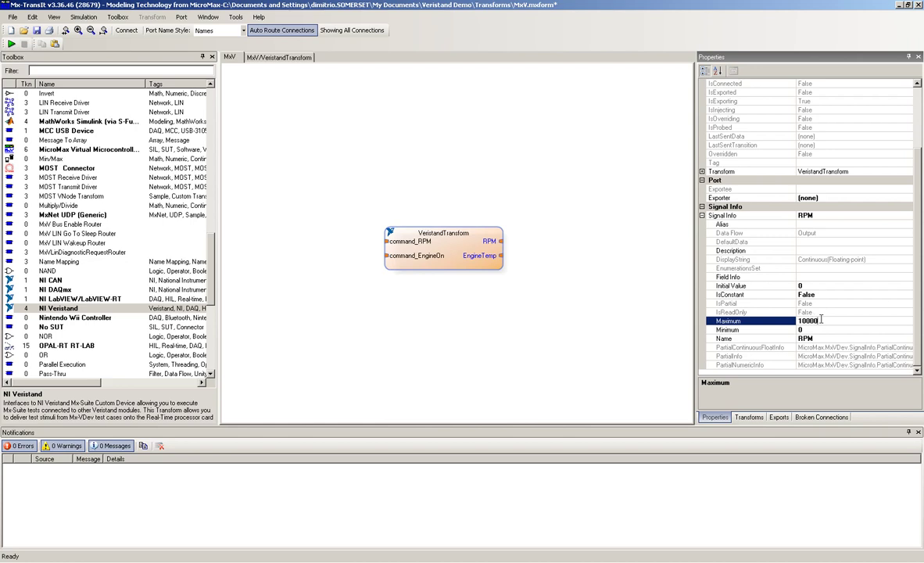
text(000)
key(Down)
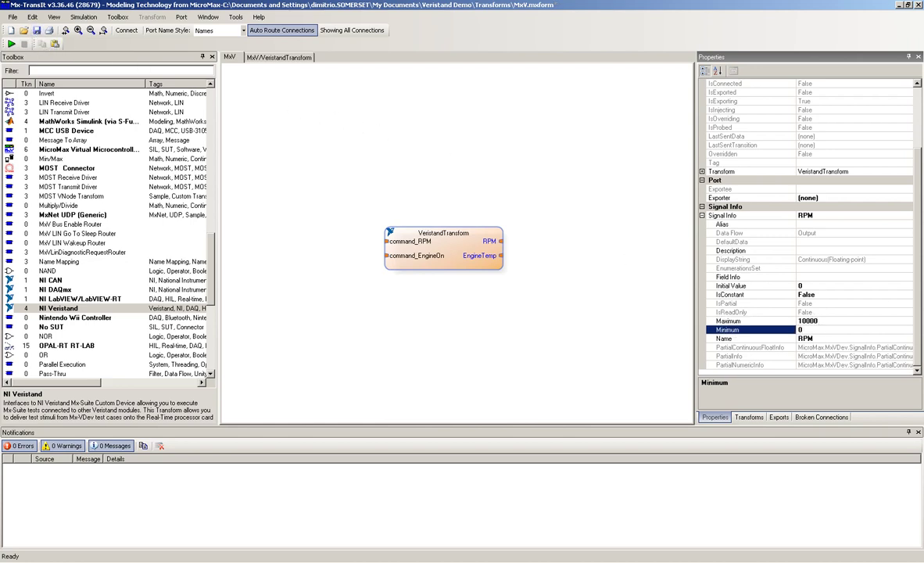
- Export all VeristandTransform inports and outports, then close Mx-TransIt and reload the project in Mx-VDev
right_click(452, 249)
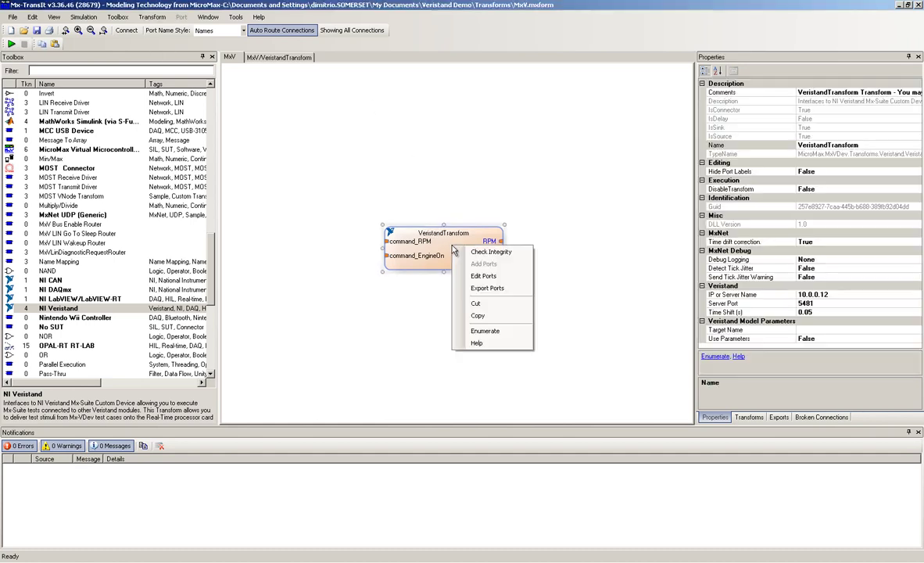
click(484, 287)
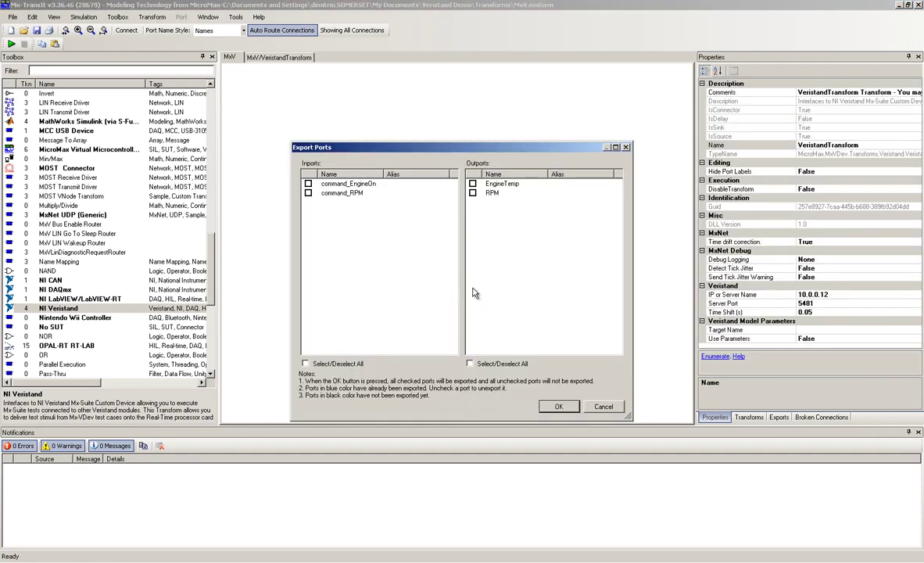
click(337, 364)
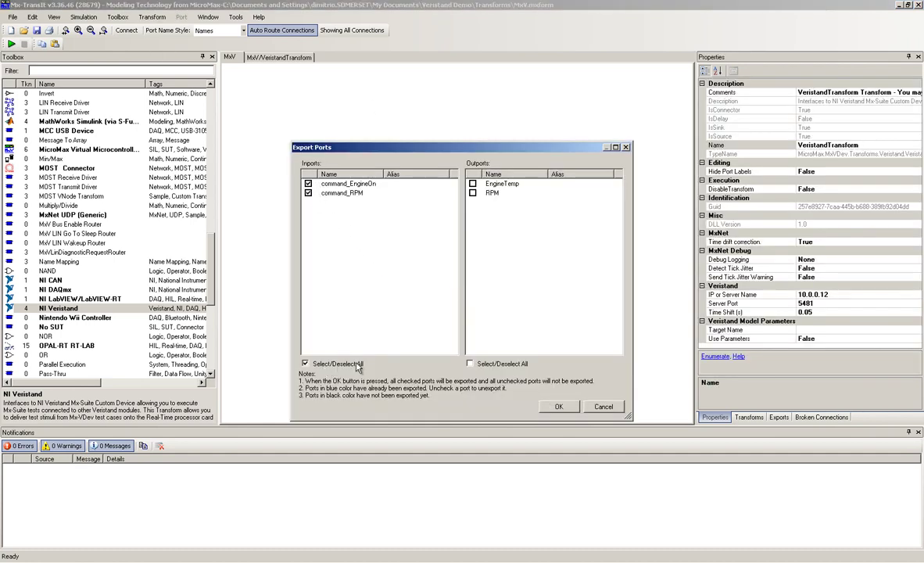
click(558, 406)
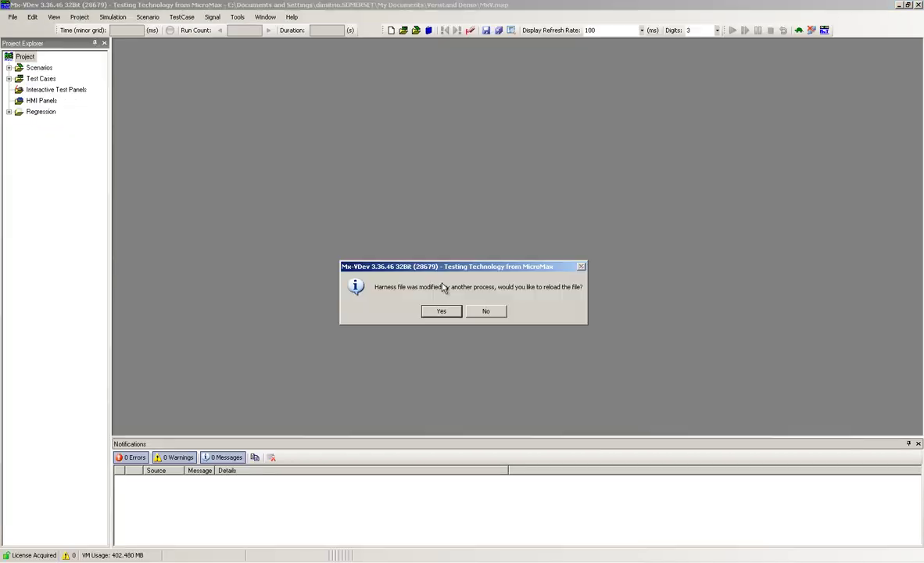
click(443, 254)
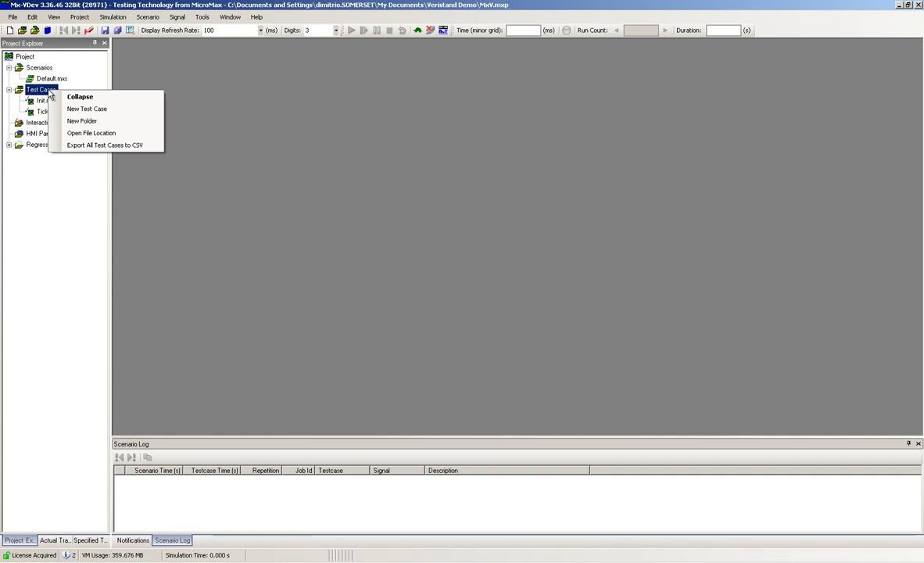
- Create a new test case with a 10-second duration
click(82, 109)
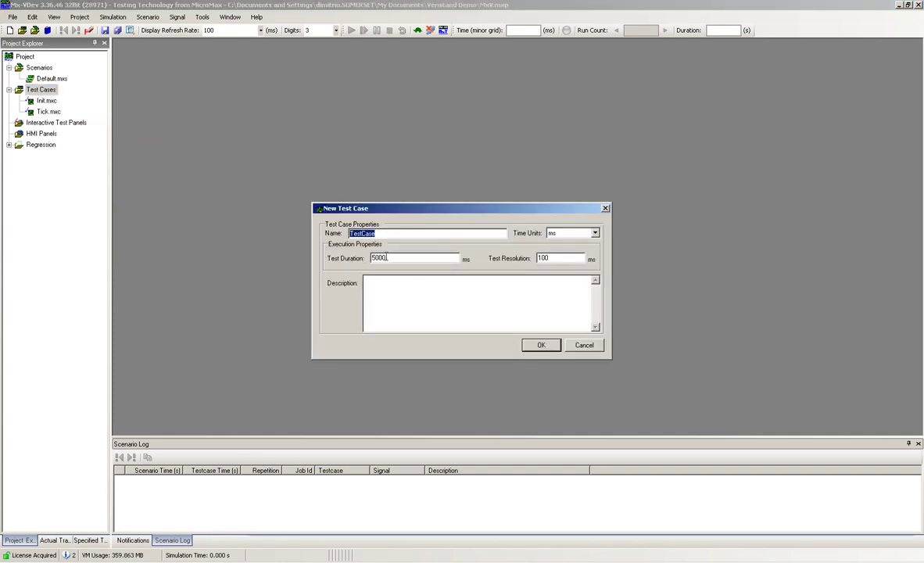
click(374, 257)
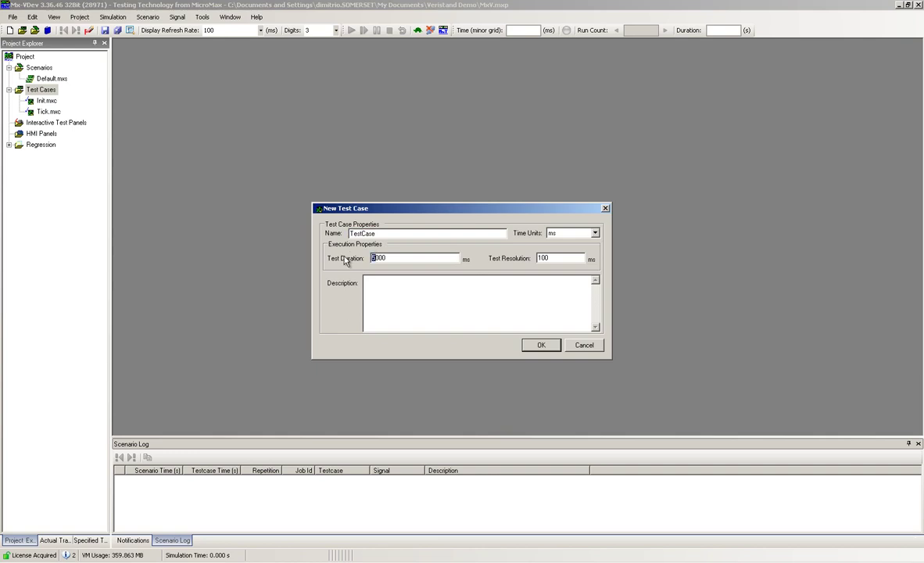
text(10)
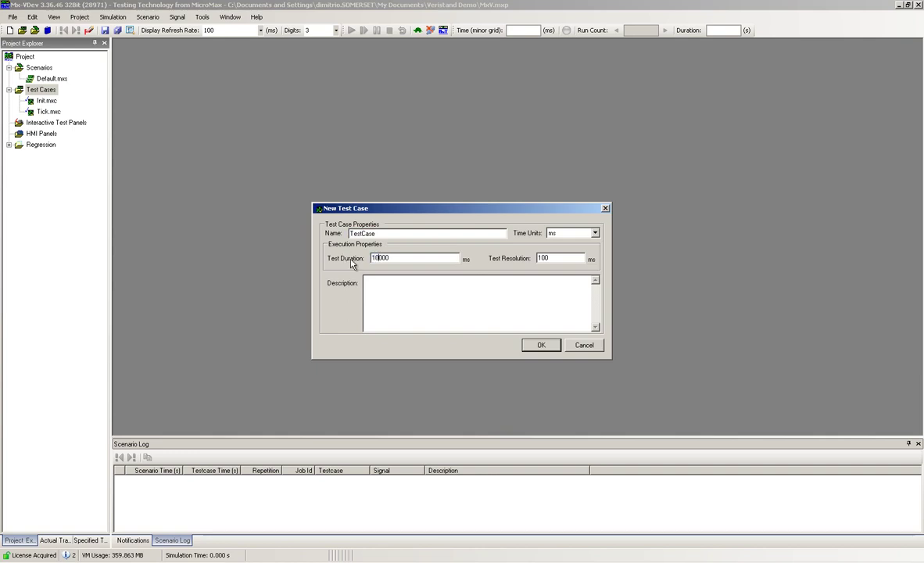
click(532, 345)
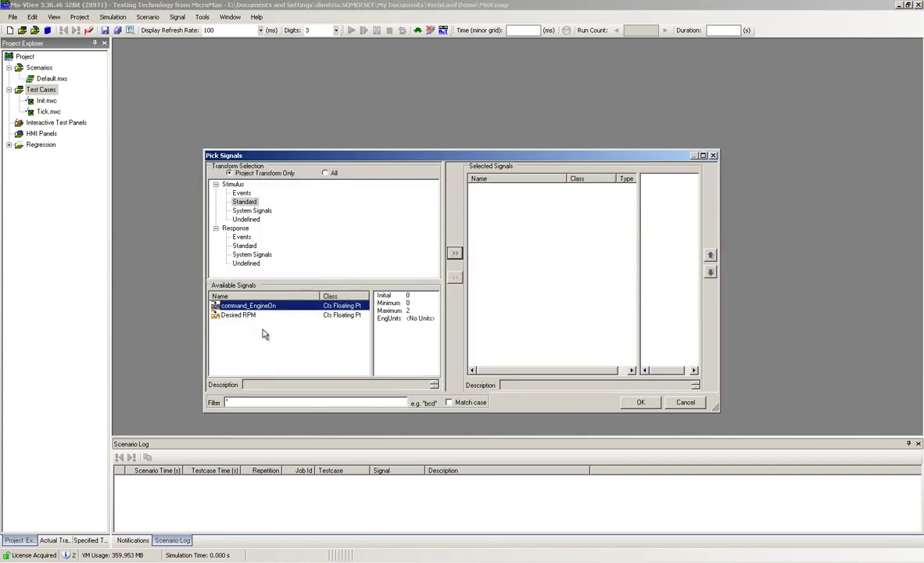
- Select command_EngineOn and Desired RPM stimuli plus RPM and EngineTemp responses, with EngineTemp last
drag(270, 333, 232, 308)
click(454, 253)
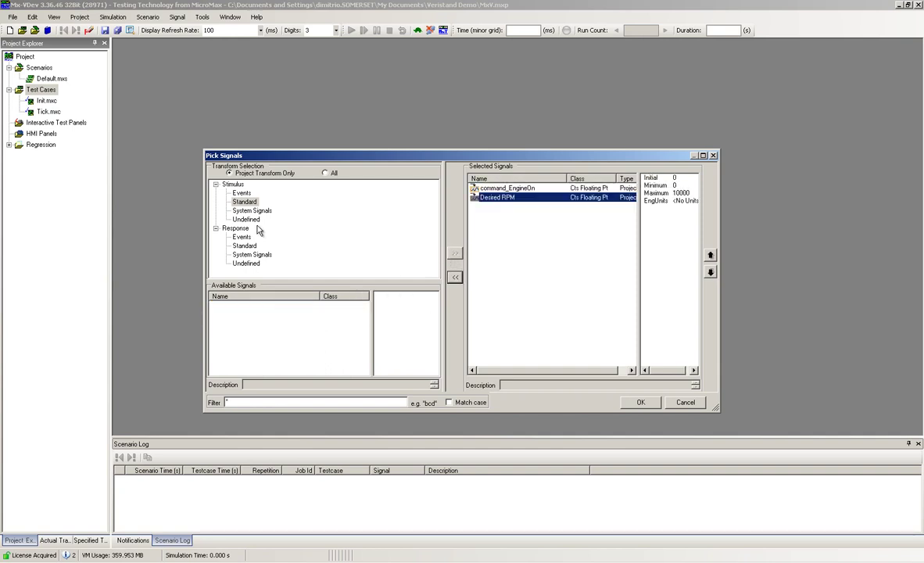
click(245, 247)
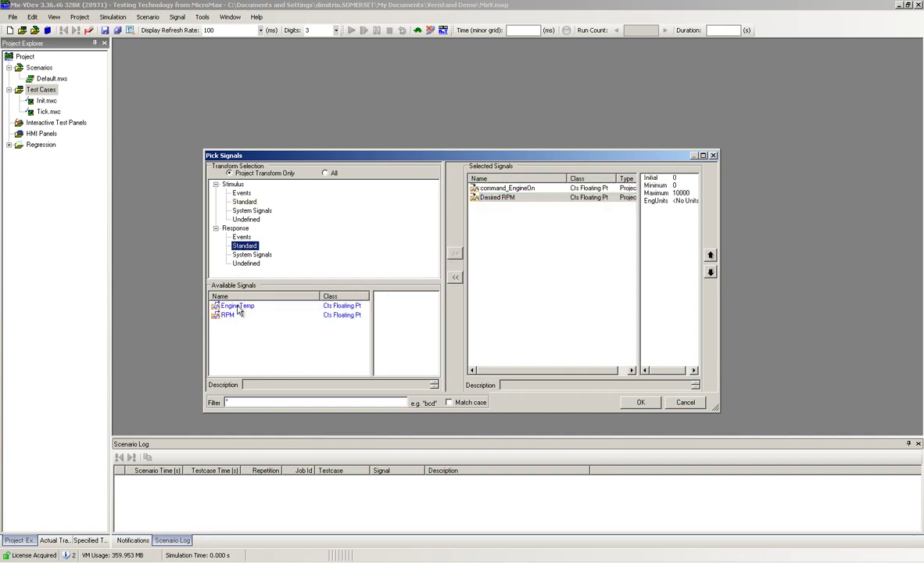
double_click(240, 306)
double_click(239, 306)
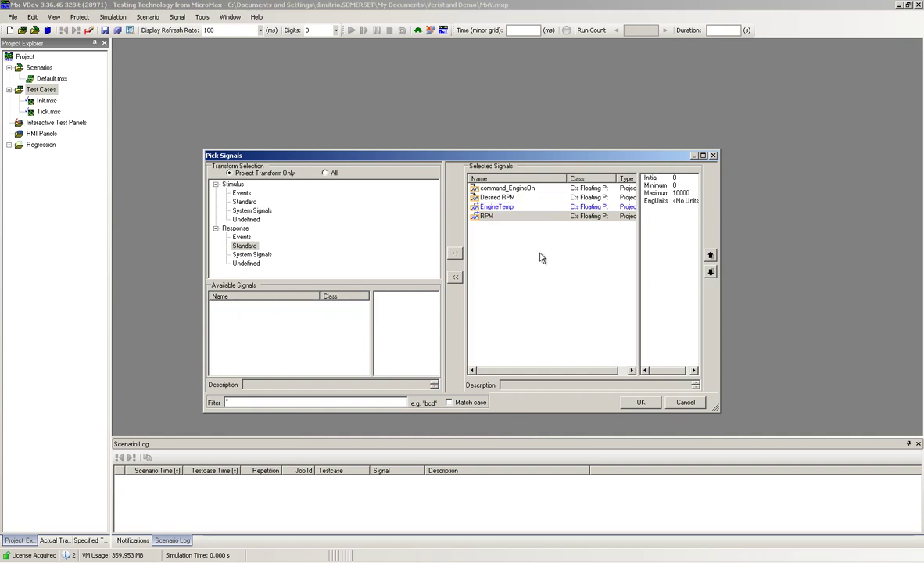
click(493, 206)
click(711, 273)
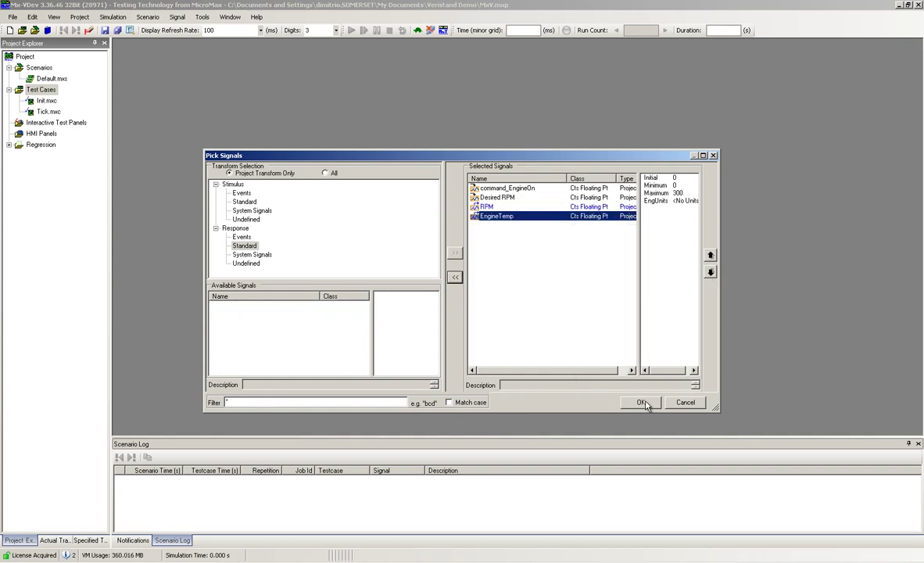
- Save the test case as TestCase and switch command_EngineOn on from about 1 s
click(640, 402)
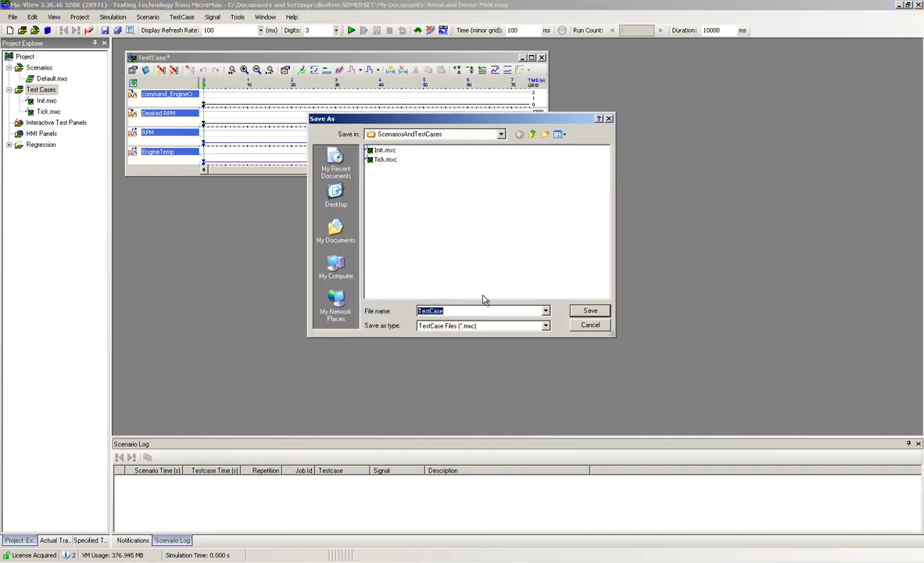
key(Return)
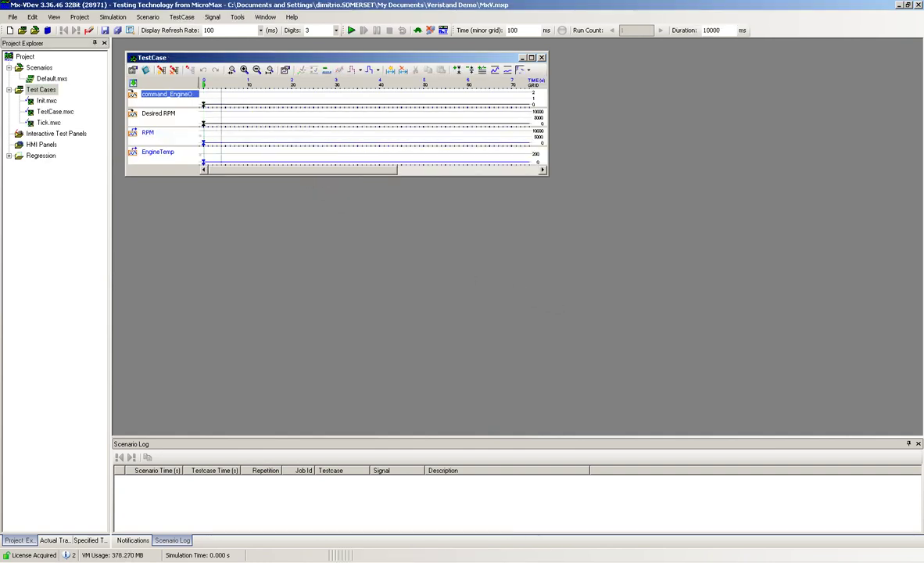
drag(223, 101, 270, 94)
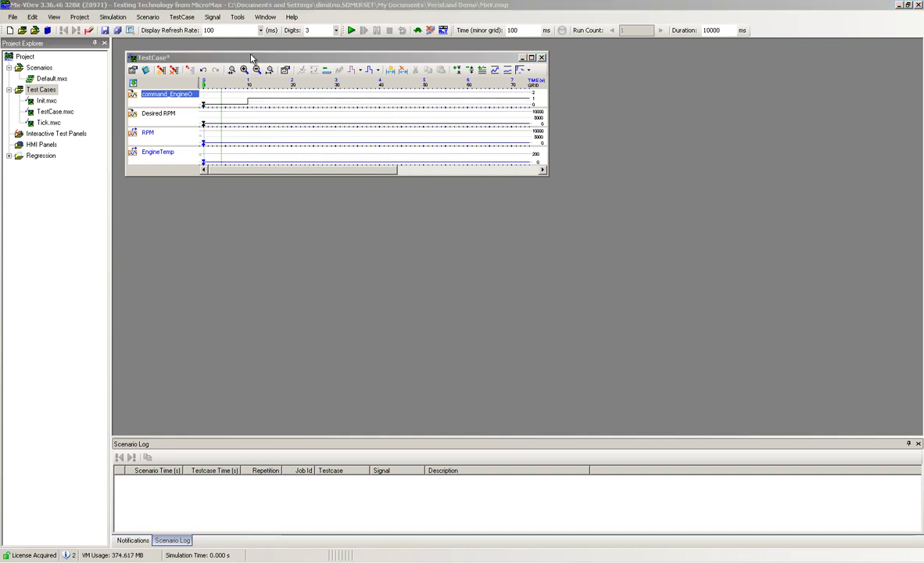
- Widen the test case window to about 11 s and enlarge the Desired RPM and RPM plots
drag(550, 128, 724, 128)
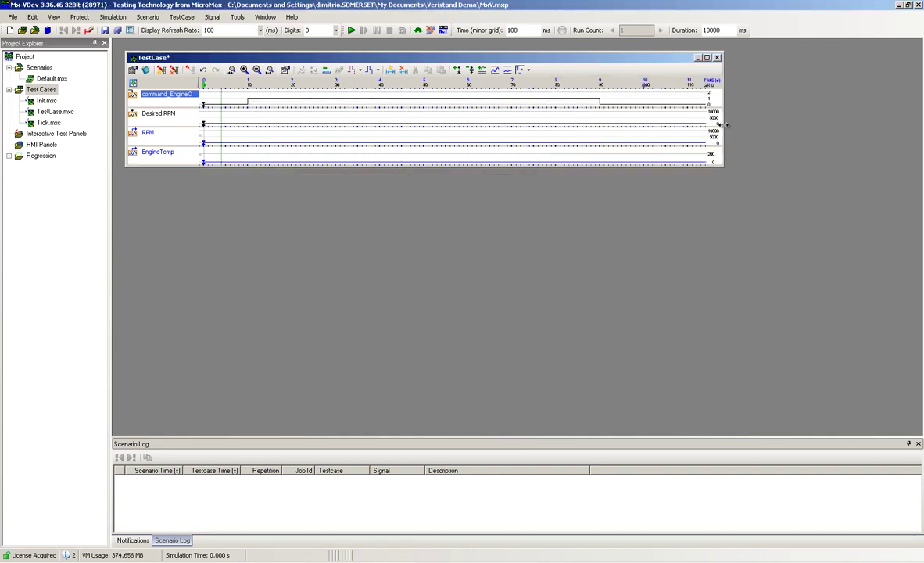
click(257, 122)
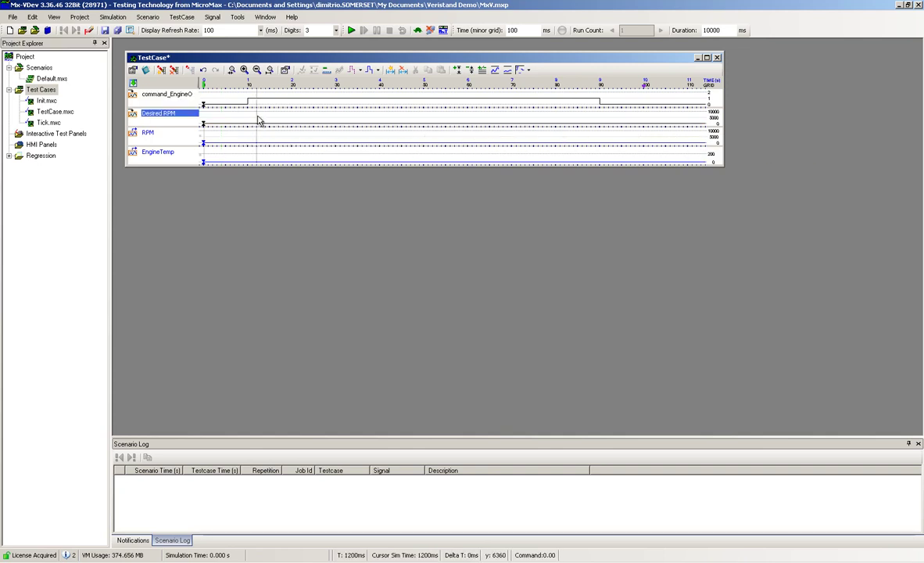
click(459, 70)
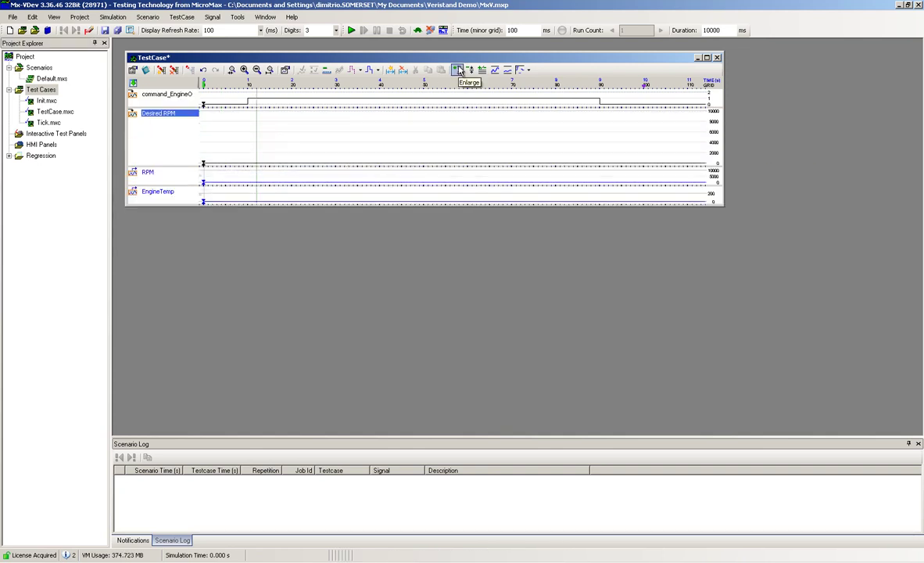
click(173, 177)
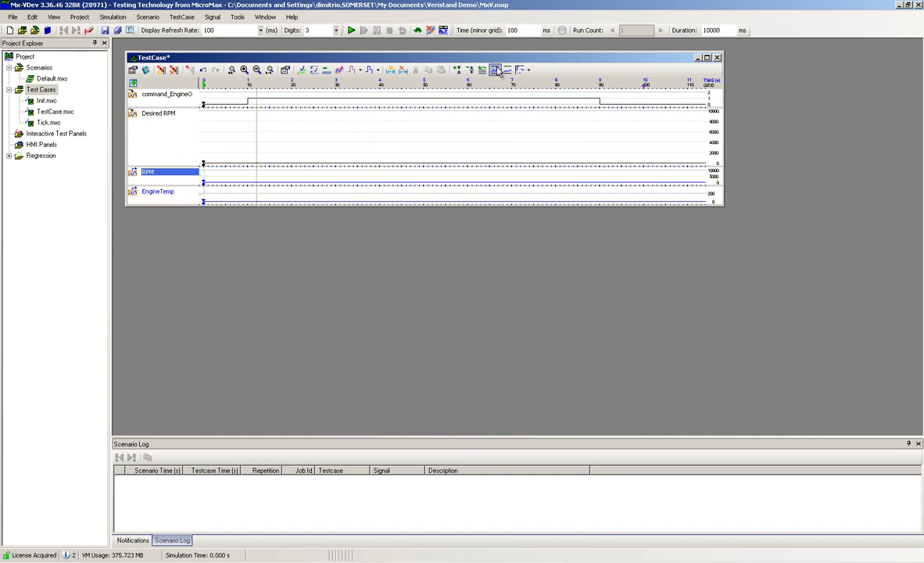
click(459, 70)
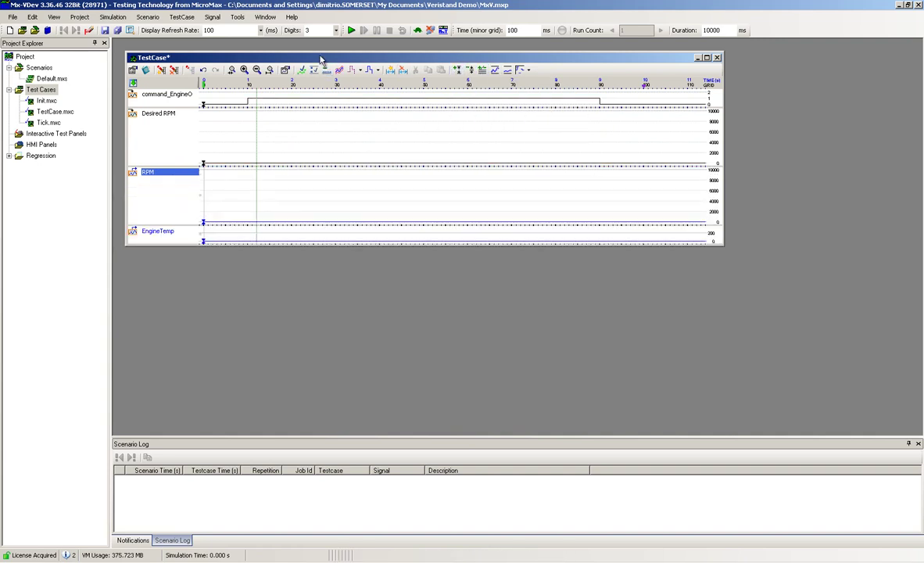
drag(320, 60, 309, 59)
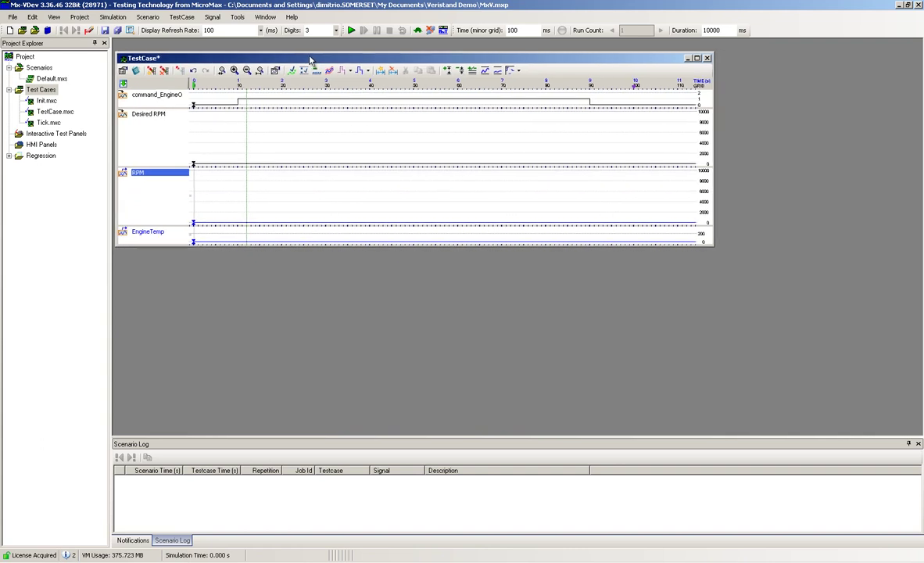
- Draw Desired RPM rising to 9684 by 2.5 s, dropping to 4320 at 6 s and 0 near 9 s, then save
click(233, 165)
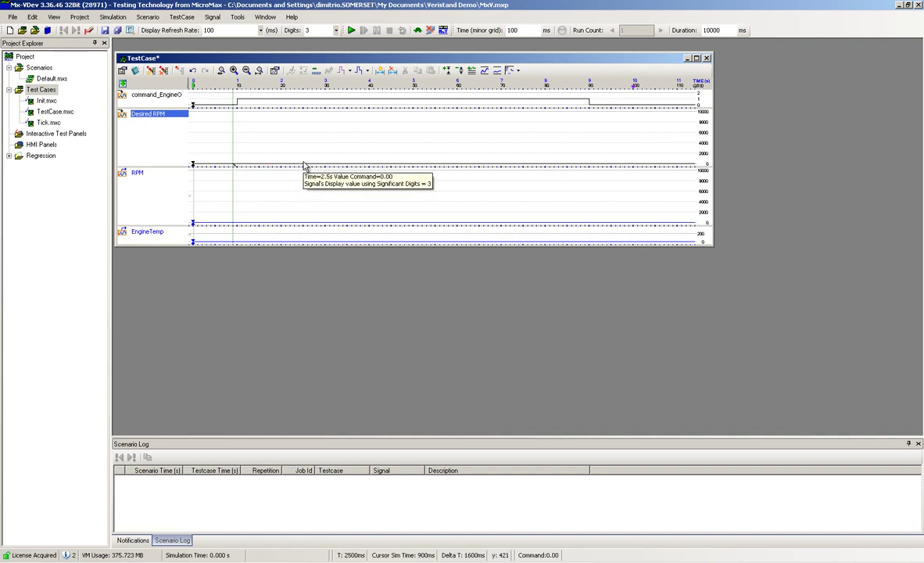
mouse_move(305, 169)
mouse_down()
mouse_move(327, 117)
mouse_move(523, 88)
mouse_up()
click(517, 72)
click(510, 93)
mouse_move(458, 146)
mouse_down()
mouse_move(462, 130)
mouse_move(542, 128)
mouse_move(561, 175)
mouse_up()
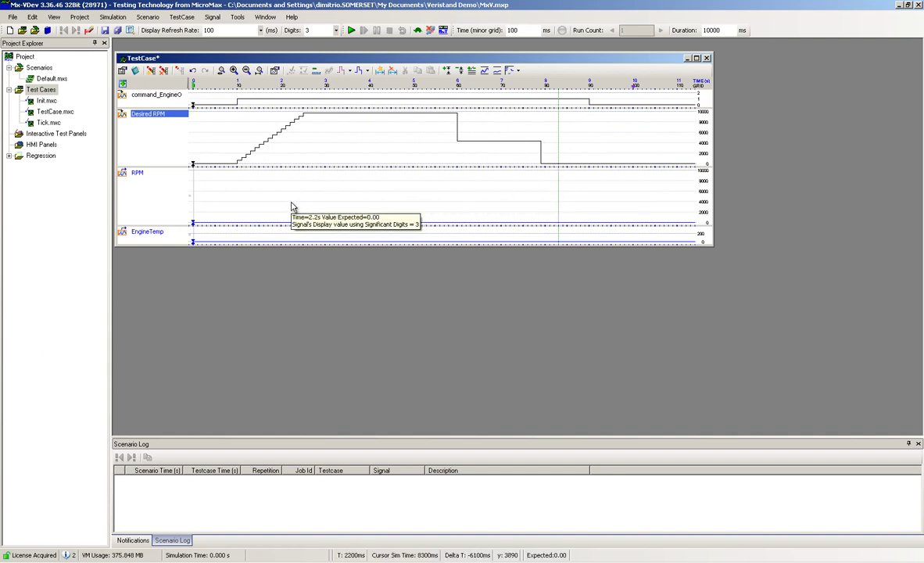
click(104, 30)
- Create and save the scenario Test Scenario.mxs with TestCase.mxc as its only job
right_click(41, 69)
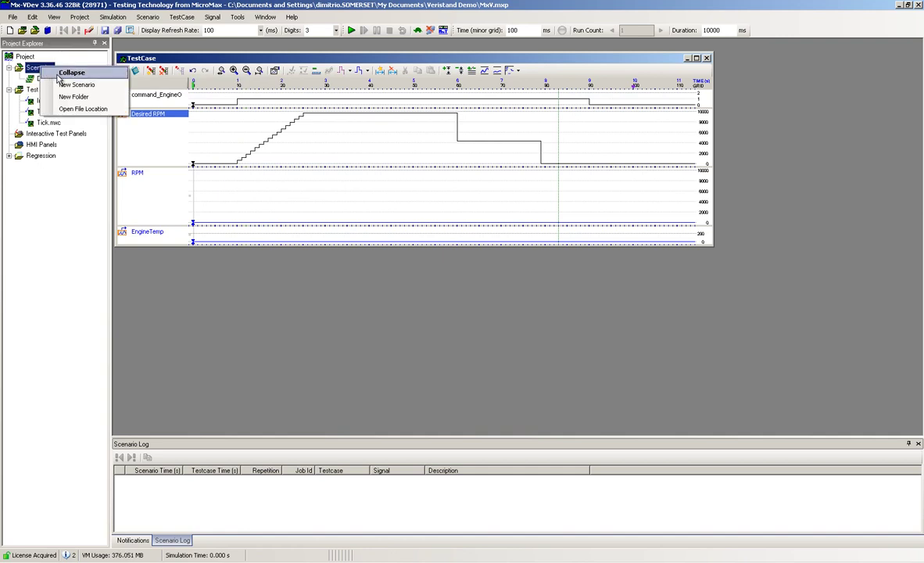
click(68, 83)
click(546, 303)
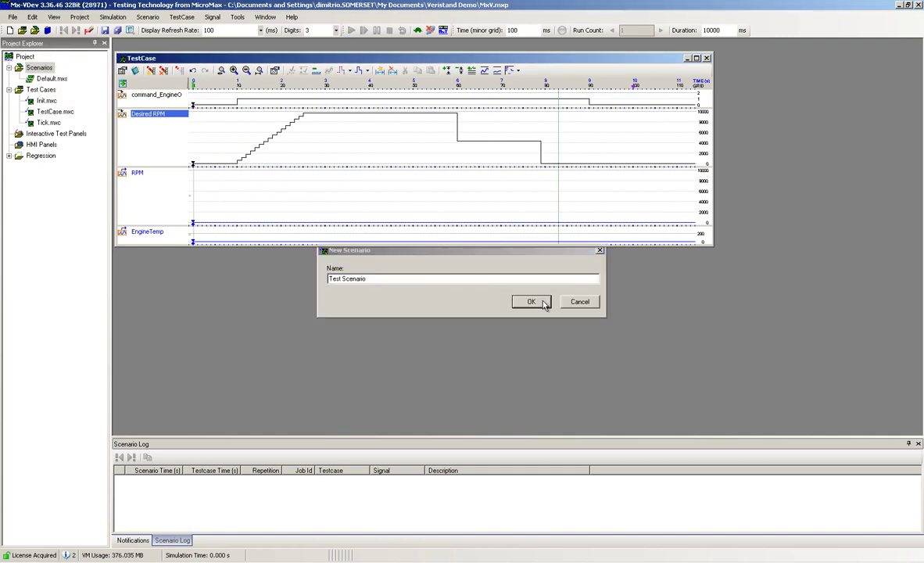
click(588, 311)
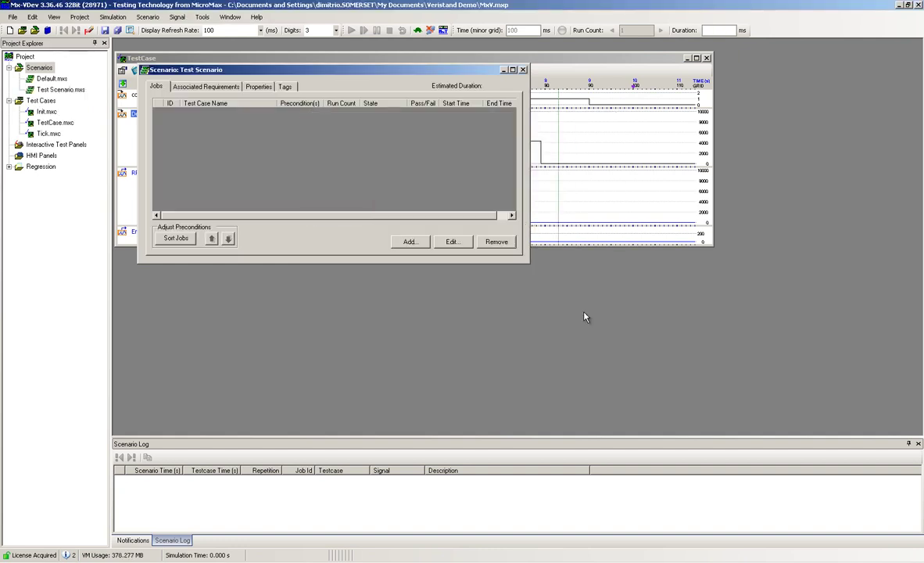
drag(55, 122, 230, 137)
drag(254, 74, 231, 48)
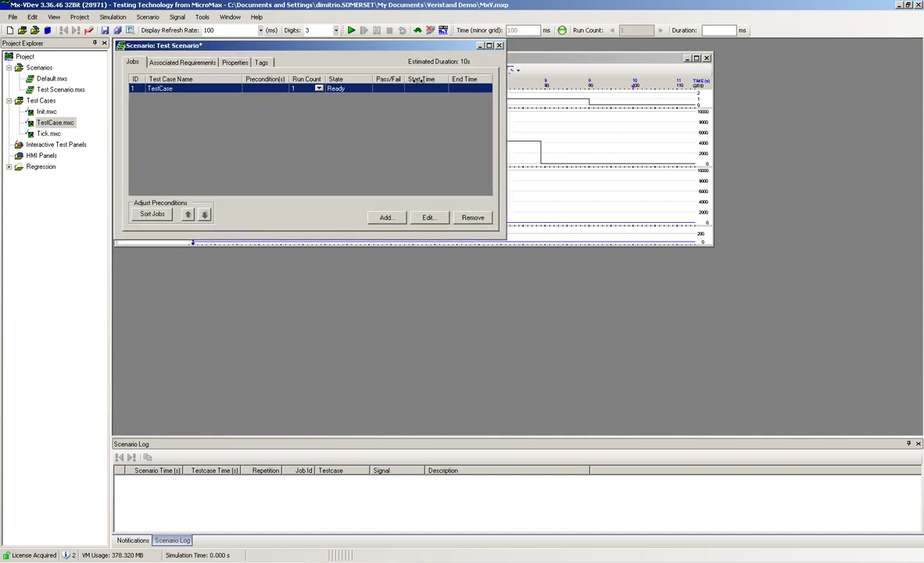
- Bring up the TestCase job plots, then view the Engine Demo workspace where Desired RPM reads 6658
click(530, 67)
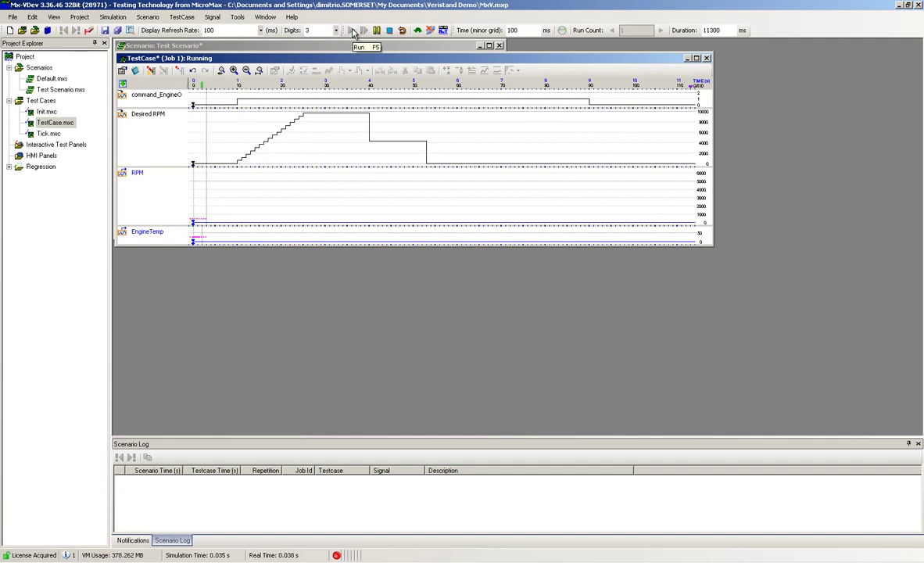
key(alt+Tab)
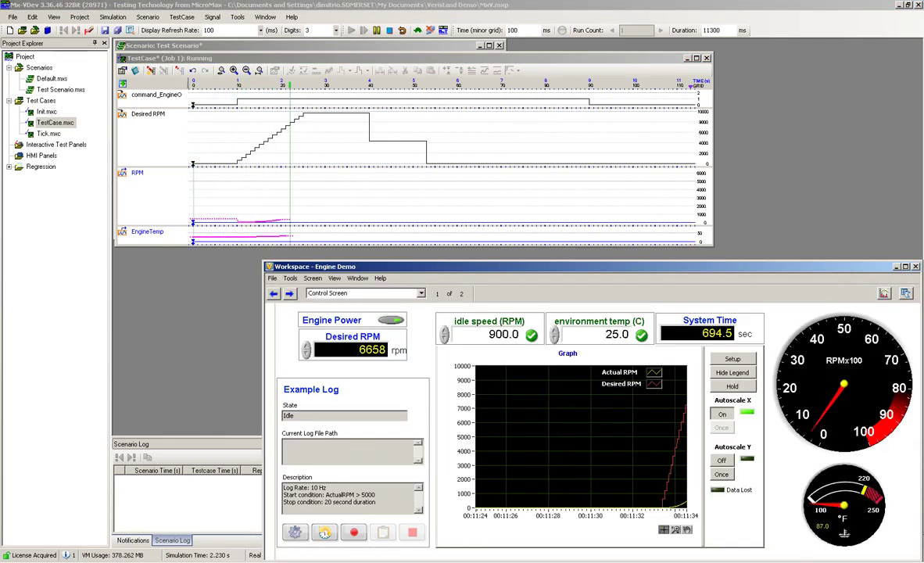